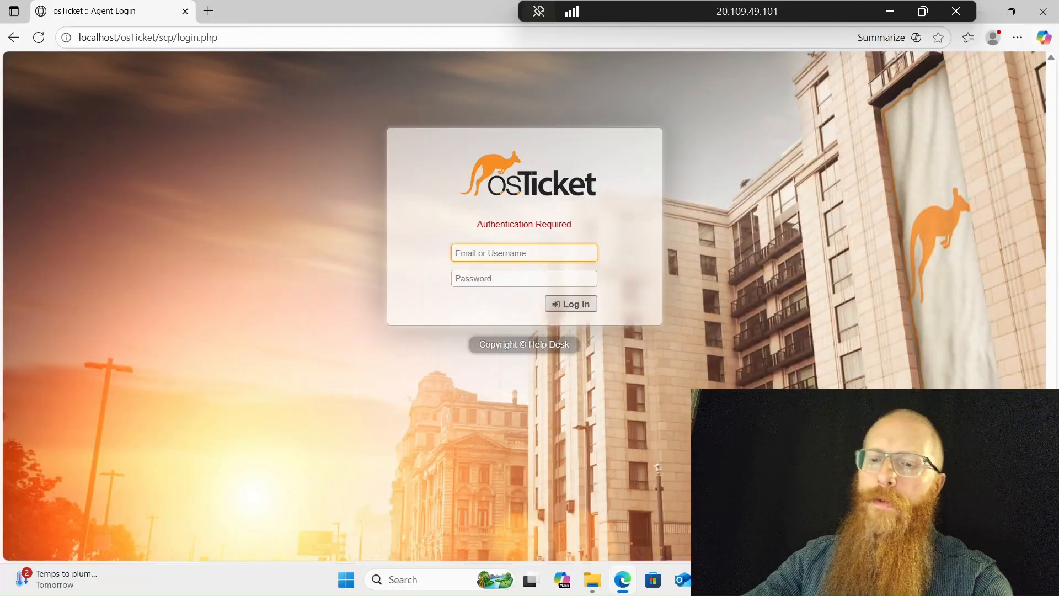
Log in with the administrator username and password, then switch to the Admin Panel
type("adminuser")
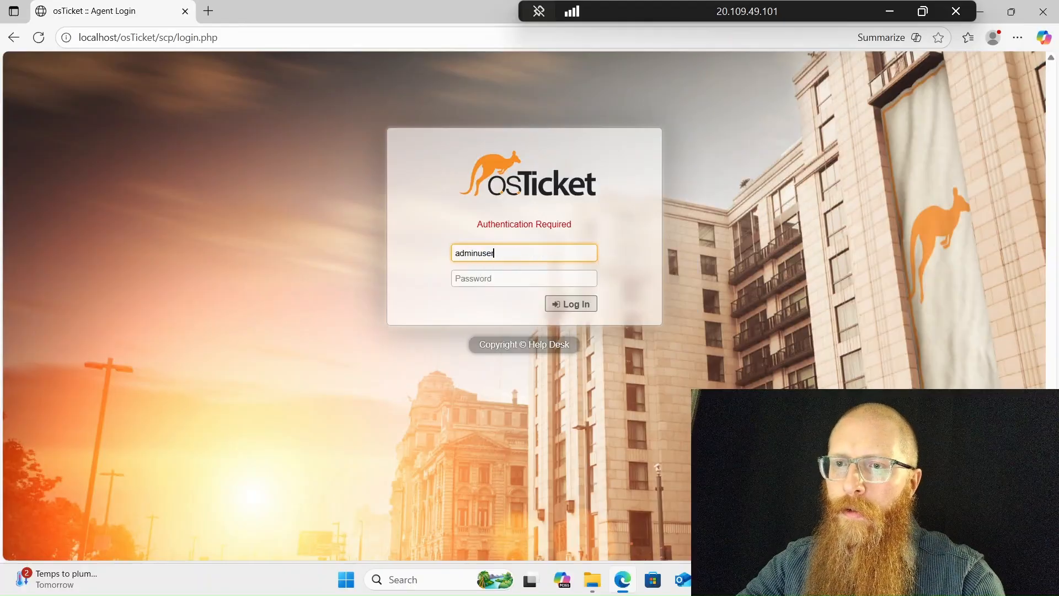
key("Tab")
type("P")
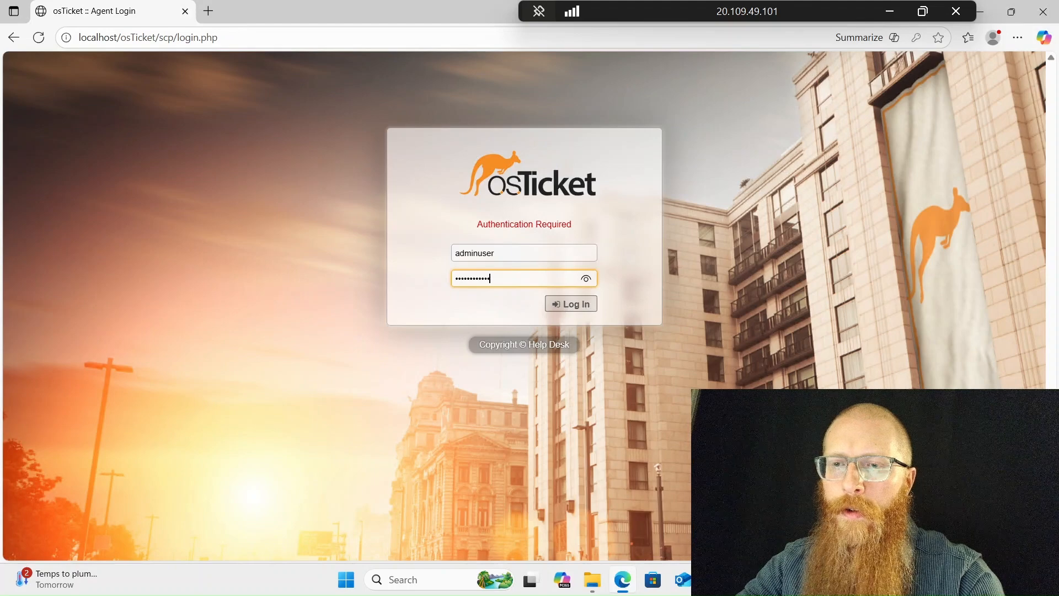
key("Return")
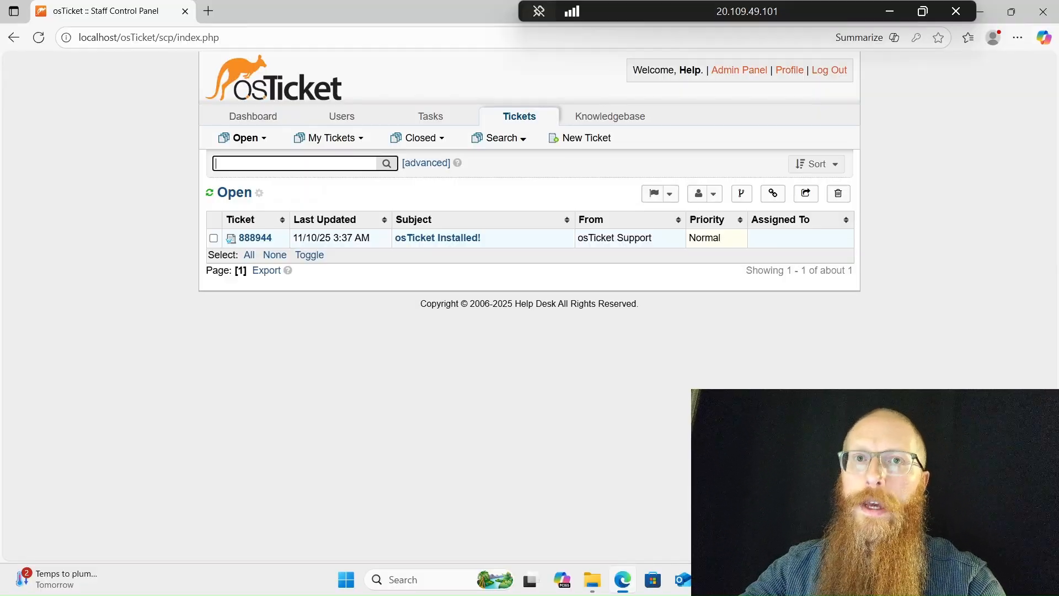
left_click(725, 74)
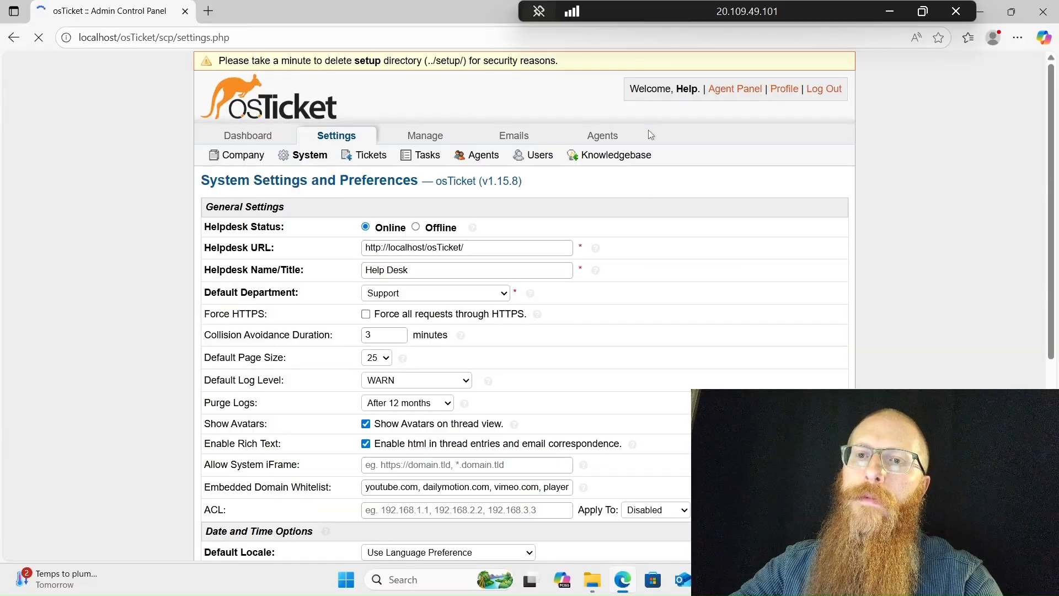
Bring up the Agents section's menu in the Admin Panel to reach Roles
mouse_move(640, 127)
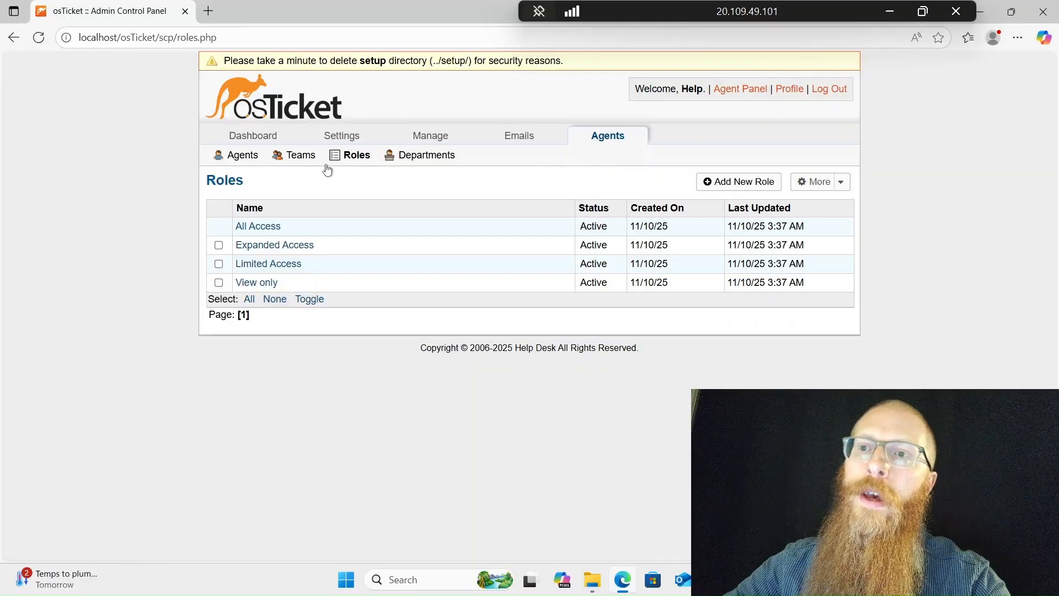
From the Roles list, start a new role named 'Supreme Admin'
left_click(348, 157)
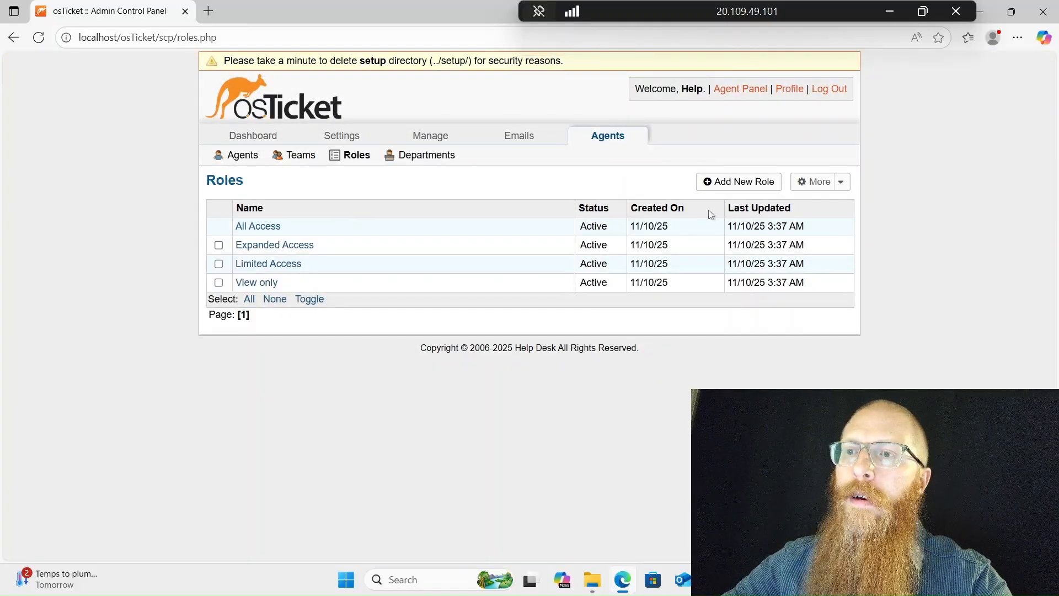
left_click(727, 182)
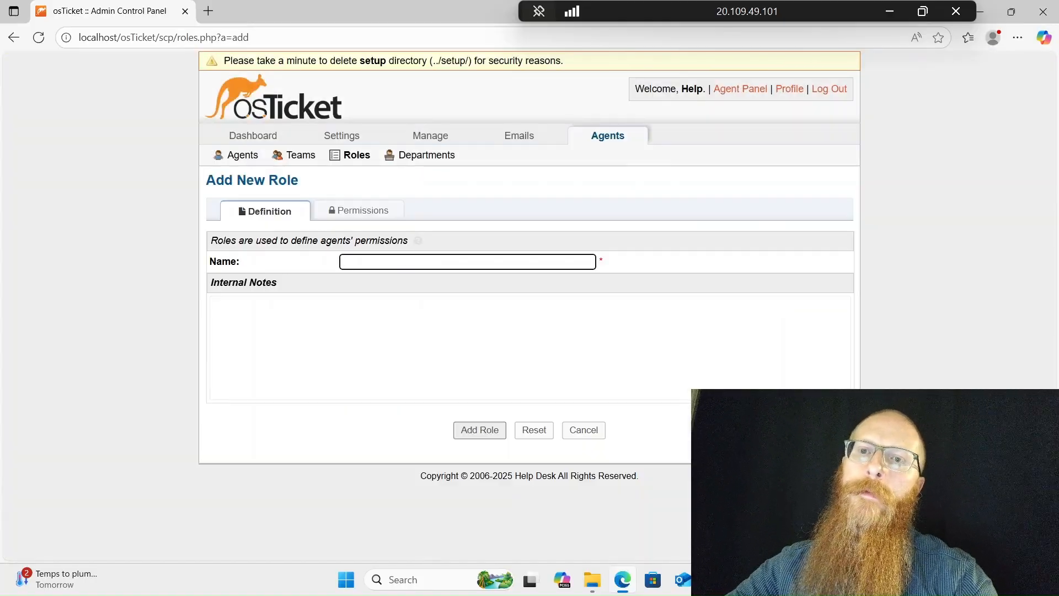
left_click(407, 259)
type("Supre")
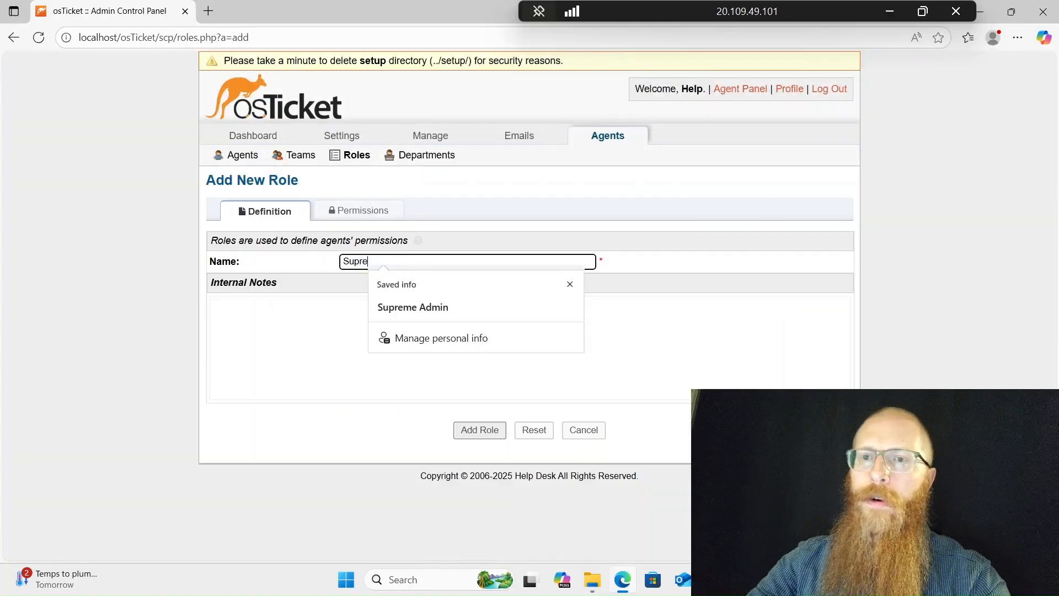
type("me Admin")
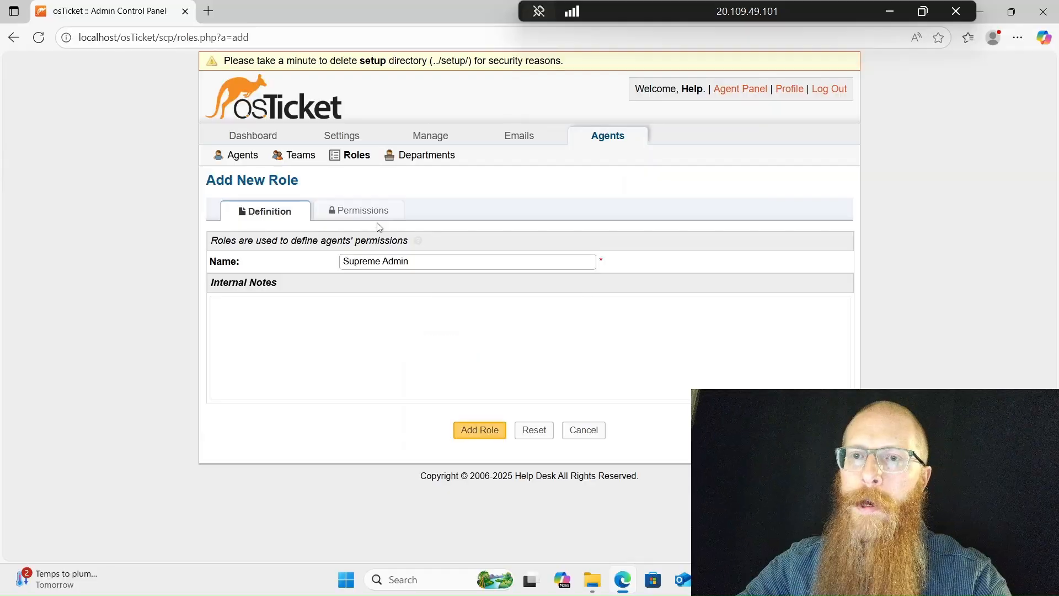
Grant Supreme Admin every ticket permission, from Assign through Transfer, and save the role
left_click(378, 214)
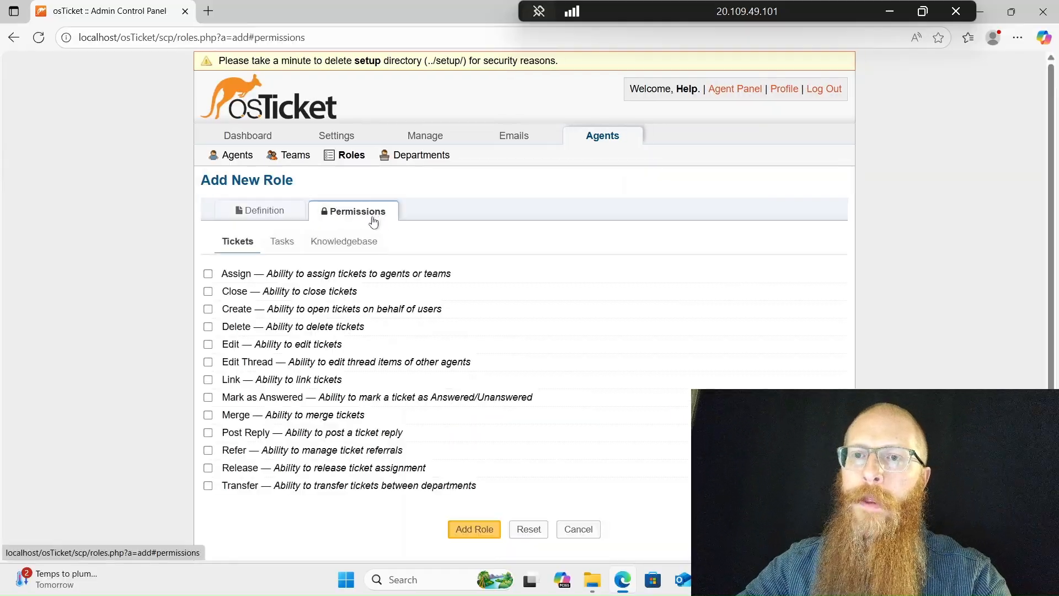
left_click(208, 273)
left_click(207, 291)
left_click(208, 309)
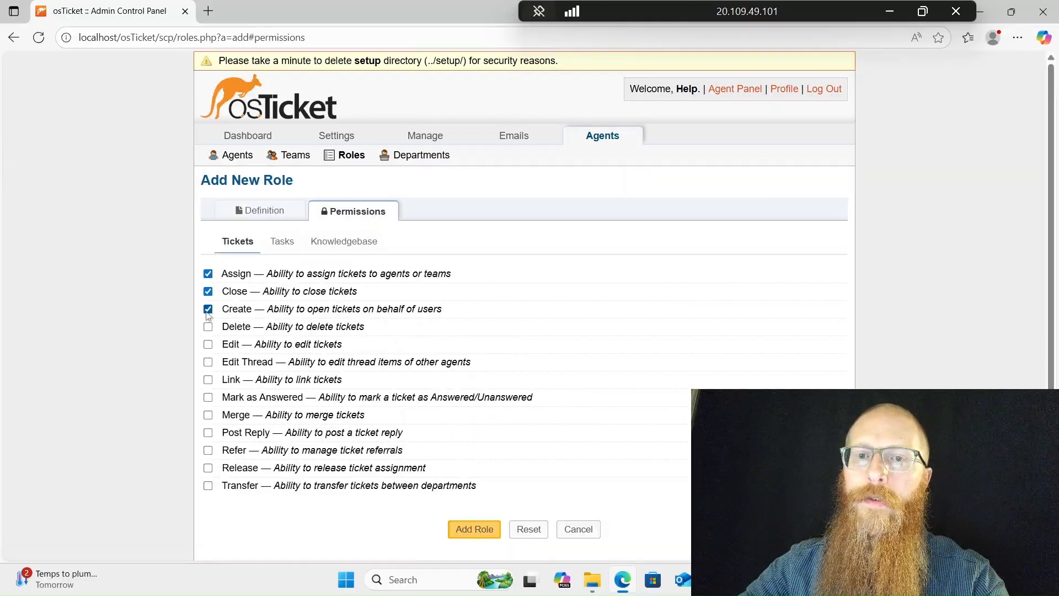
left_click(208, 327)
left_click(208, 344)
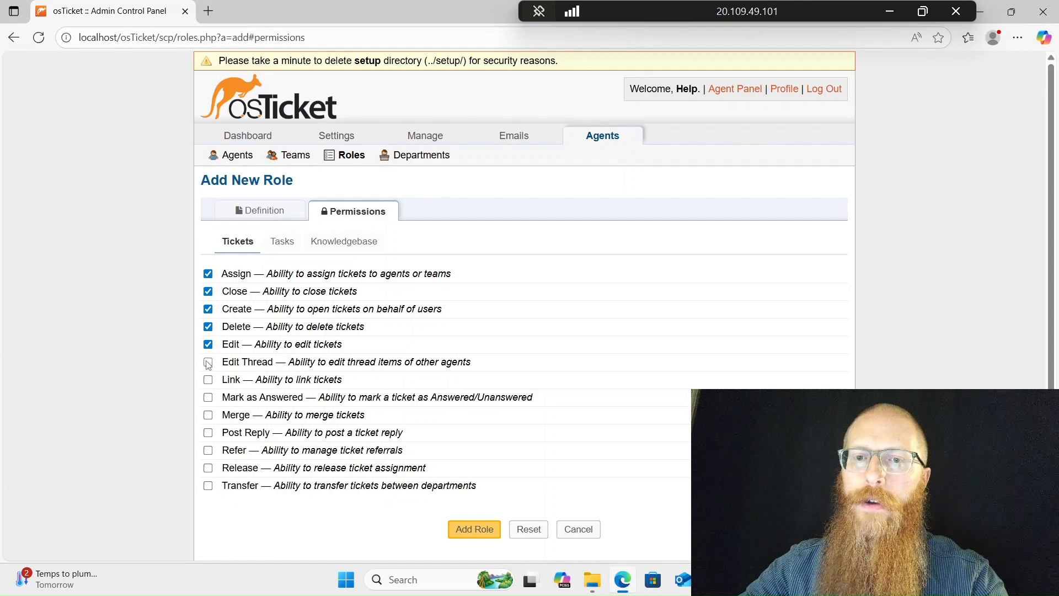
left_click(208, 362)
left_click(208, 379)
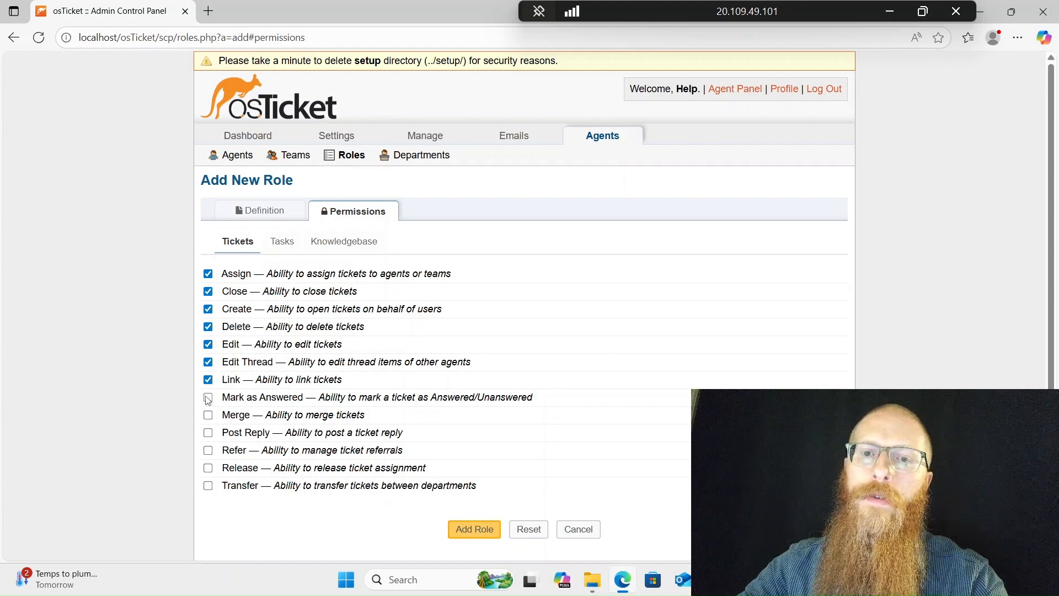
left_click(208, 397)
left_click(207, 432)
left_click(208, 450)
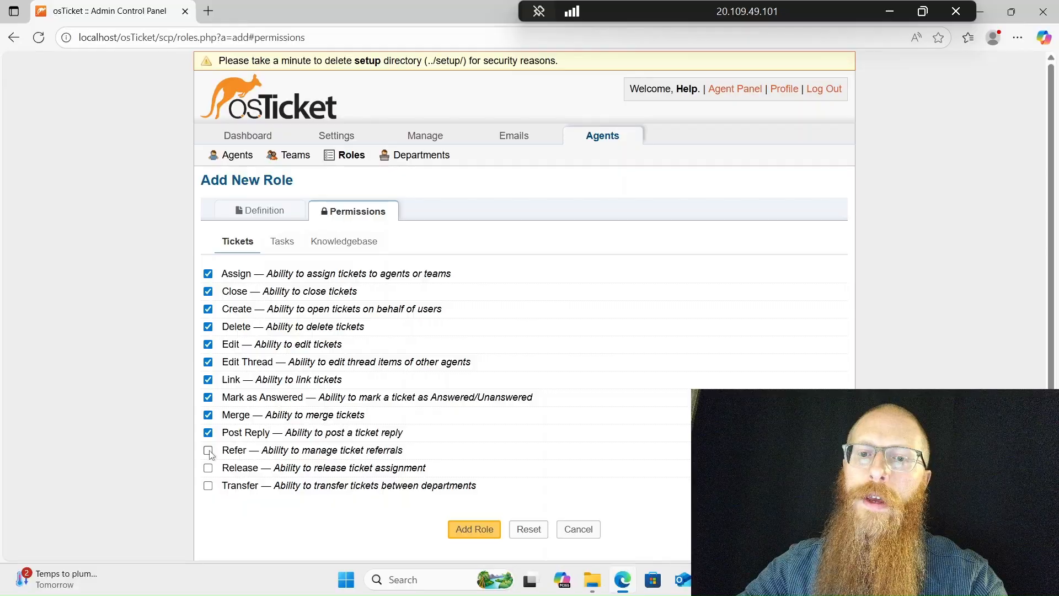
left_click(208, 468)
left_click(208, 485)
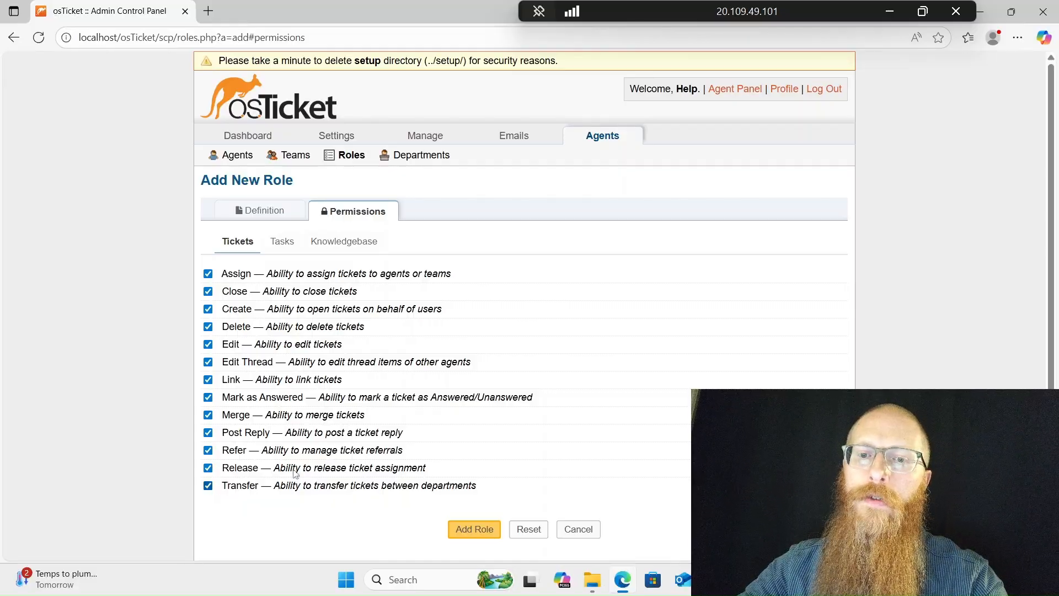
left_click(472, 536)
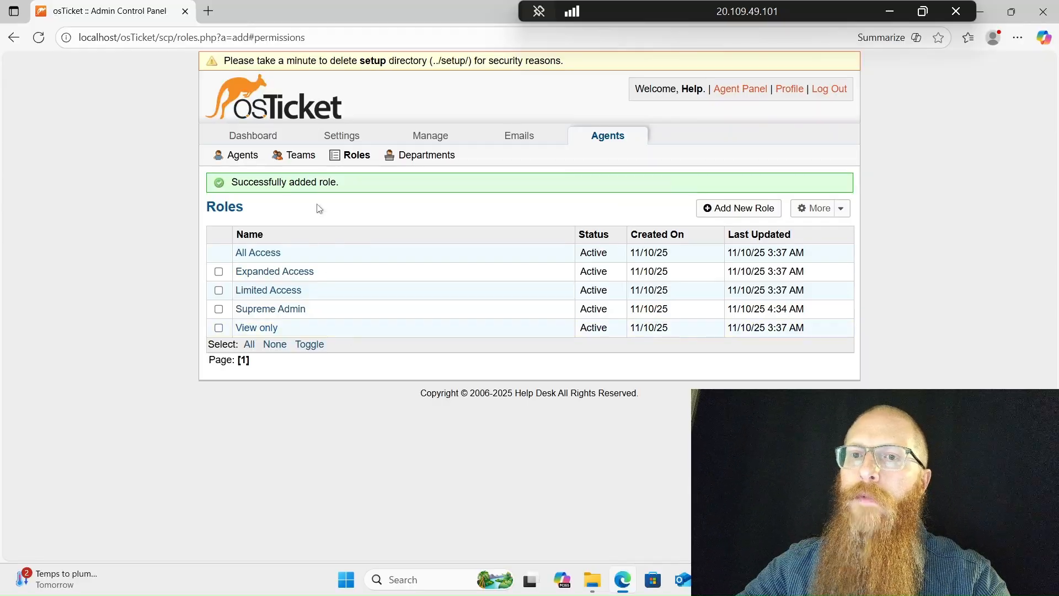
Review the Supreme Admin role, then start a new department from the Departments list
left_click(290, 310)
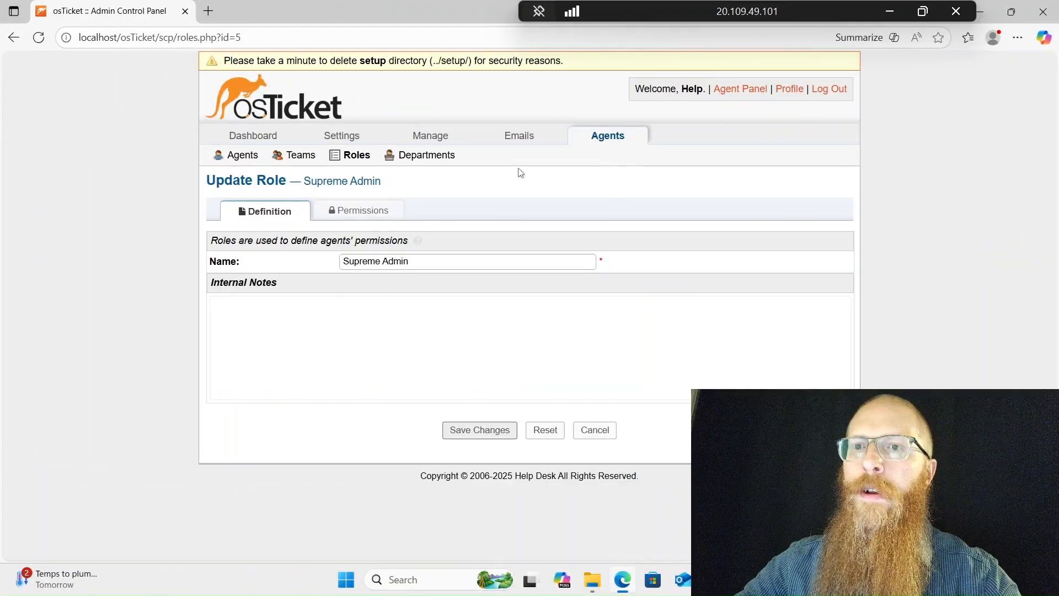
left_click(428, 158)
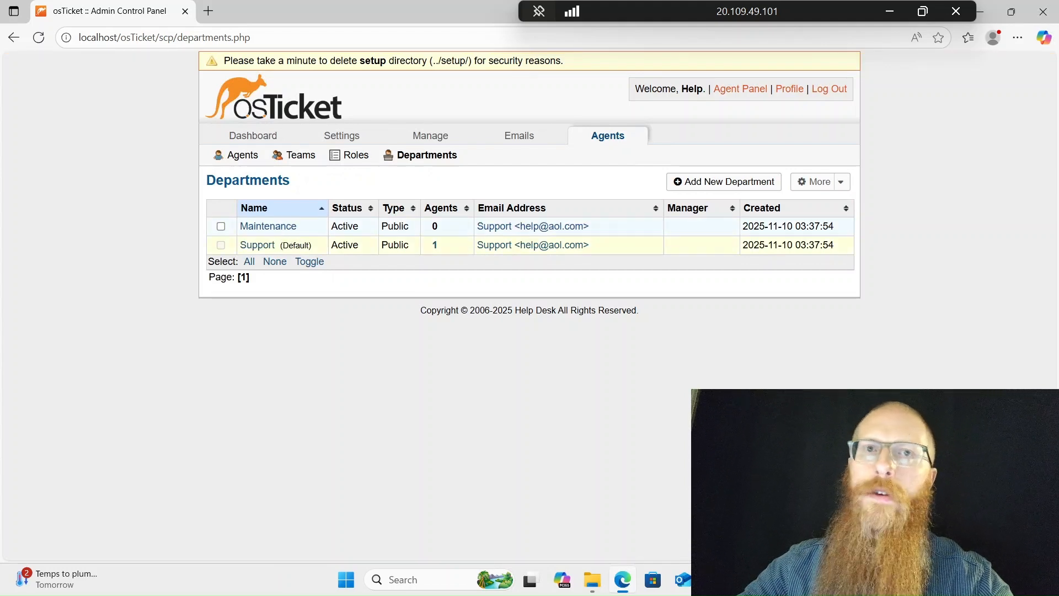
left_click(755, 182)
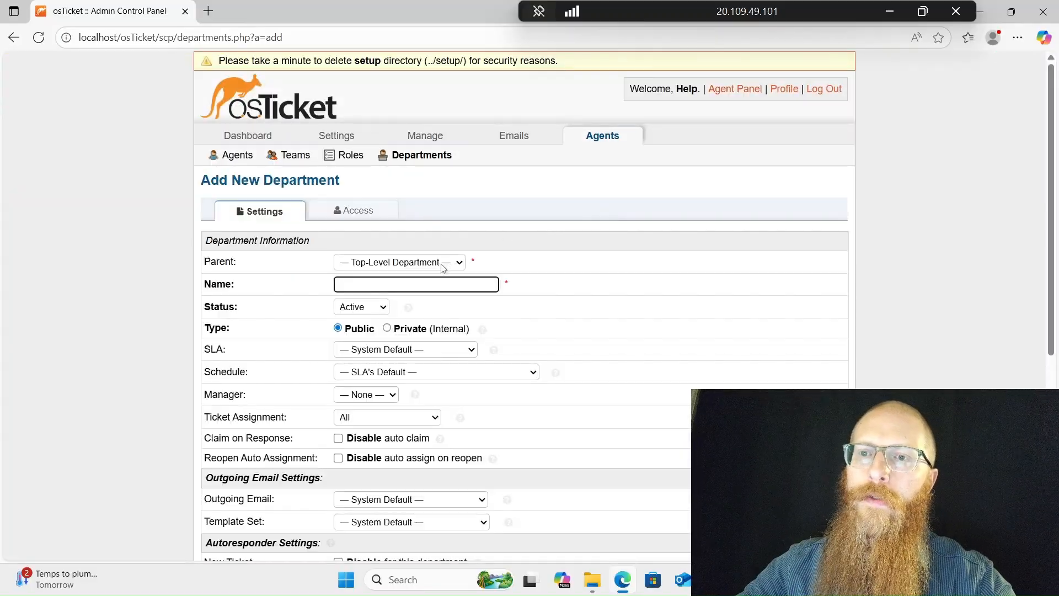
Create a top-level department named 'Sys Admins' with no parent department
left_click(442, 267)
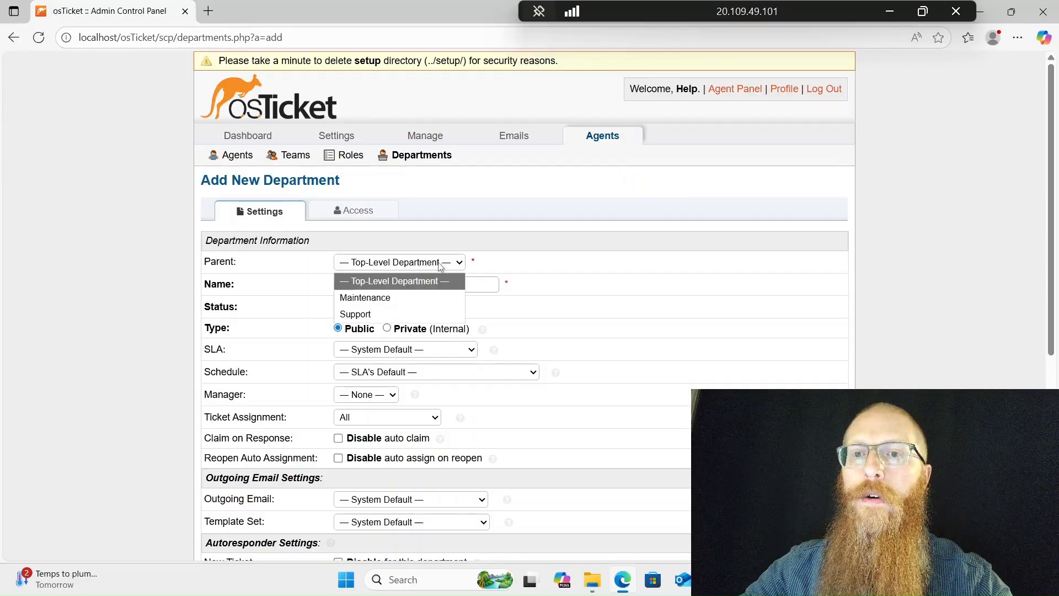
left_click(441, 267)
left_click(436, 285)
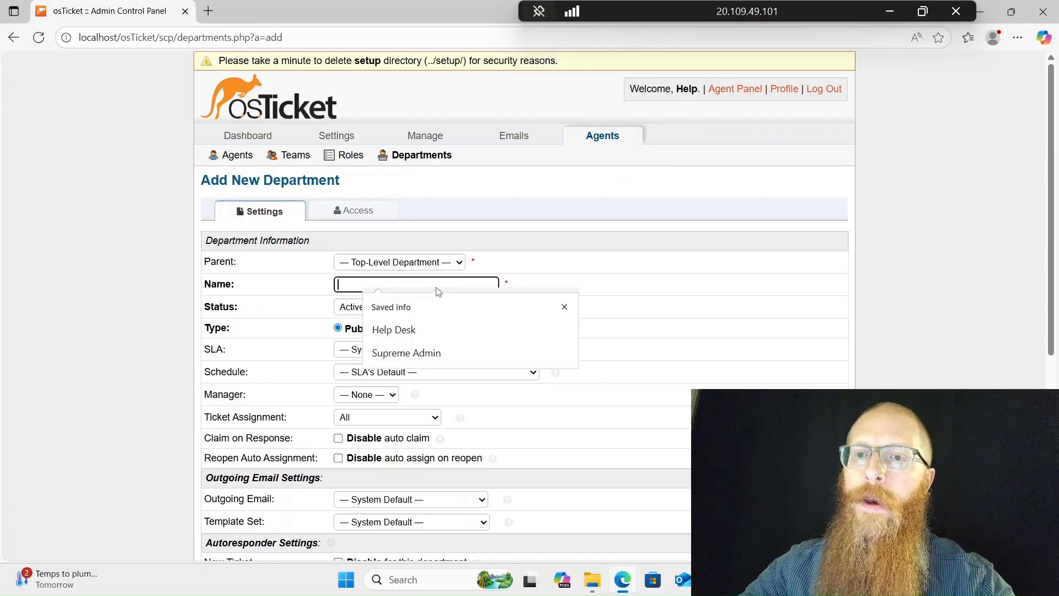
type("Sys Admins")
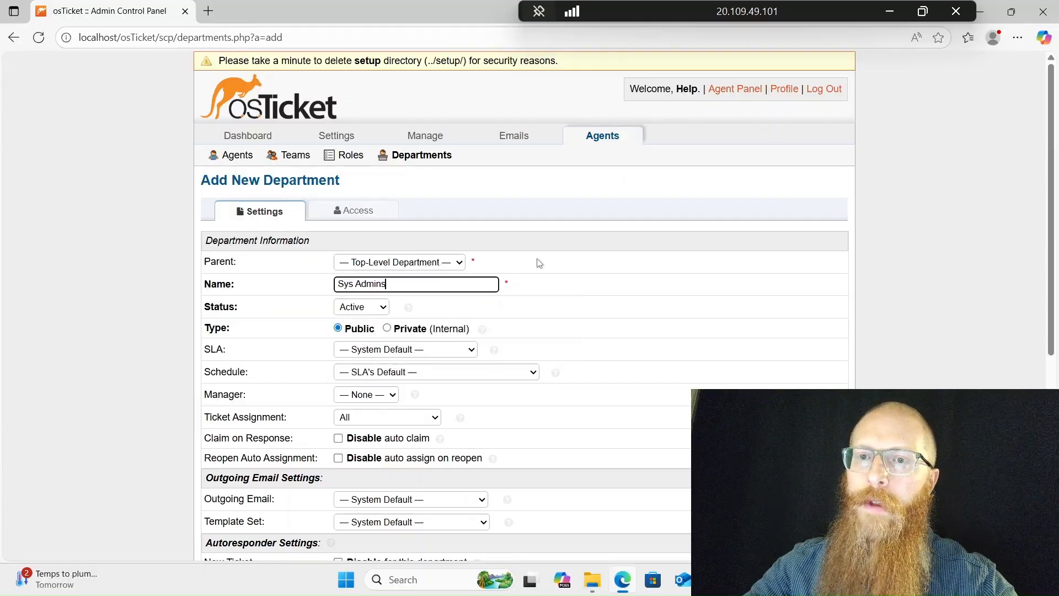
left_click(581, 284)
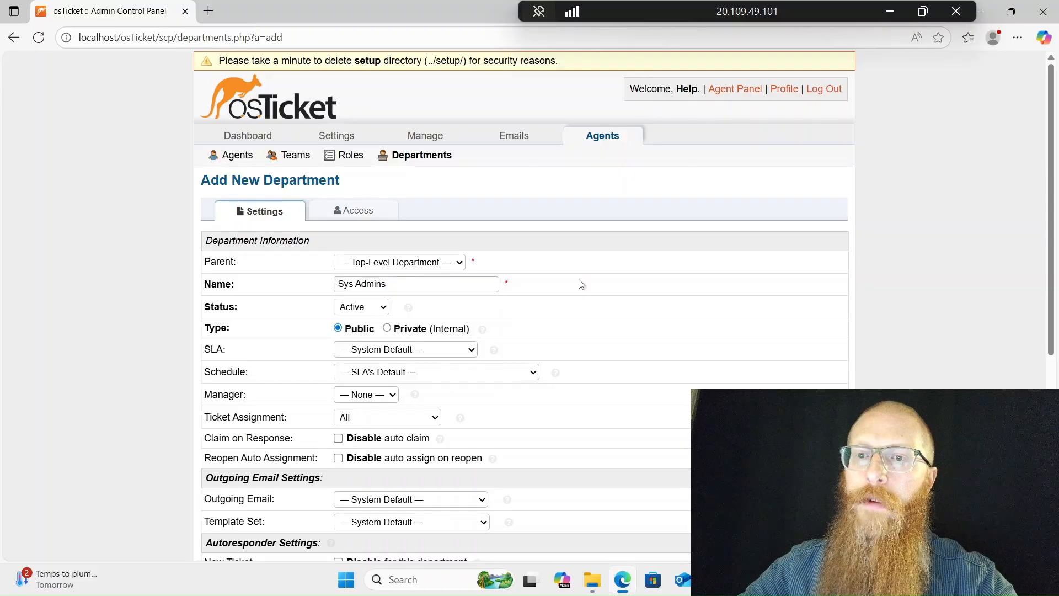
scroll(582, 284, "down", 2)
scroll(581, 283, "down", 5)
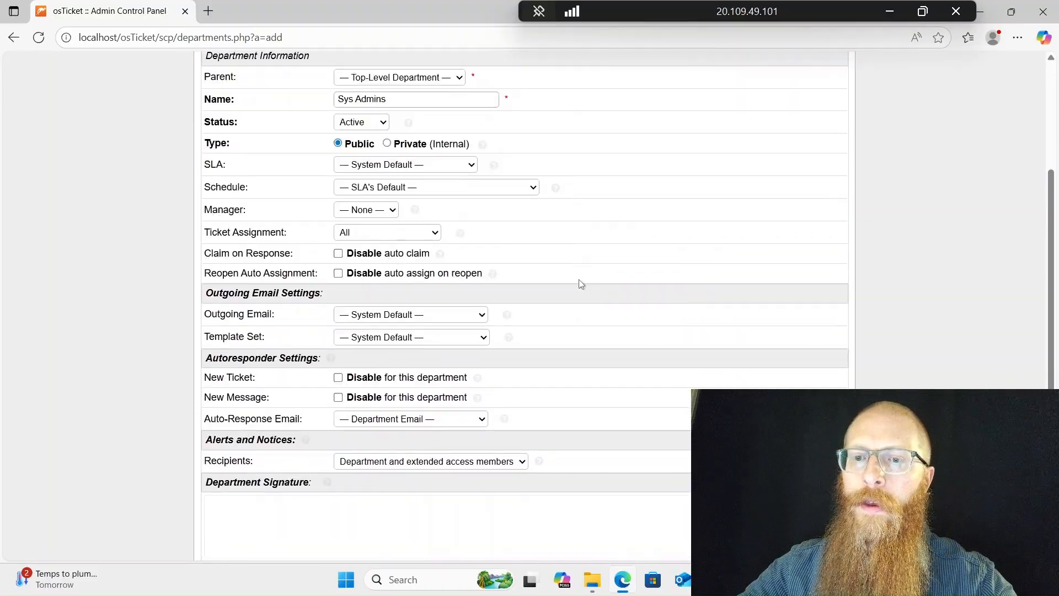
scroll(581, 283, "down", 1)
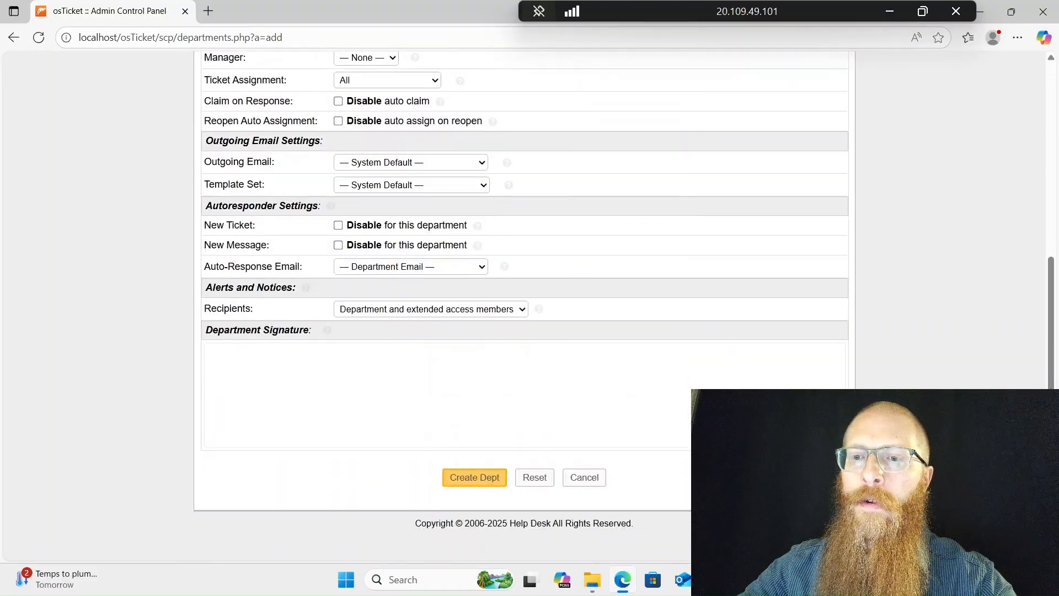
left_click(474, 478)
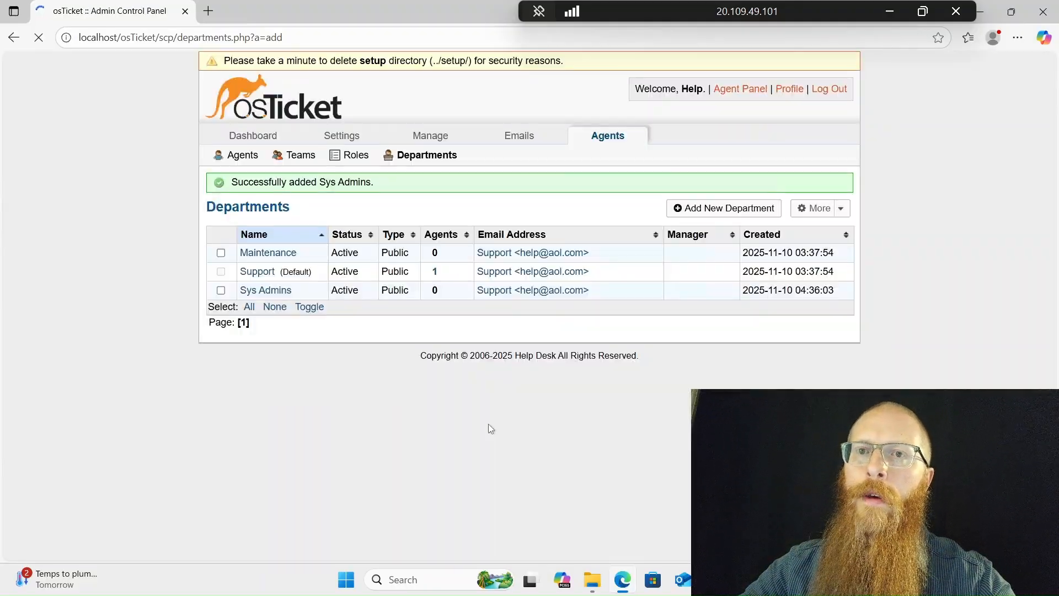
Create the top-level 'Online Banking' department, then go to the Agents list
left_click(680, 212)
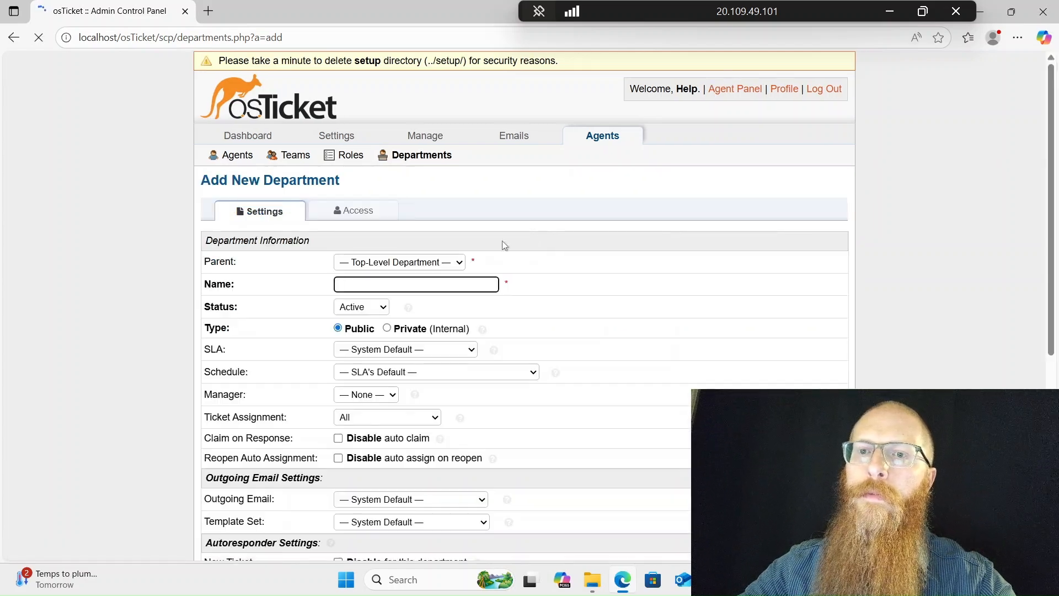
type("O")
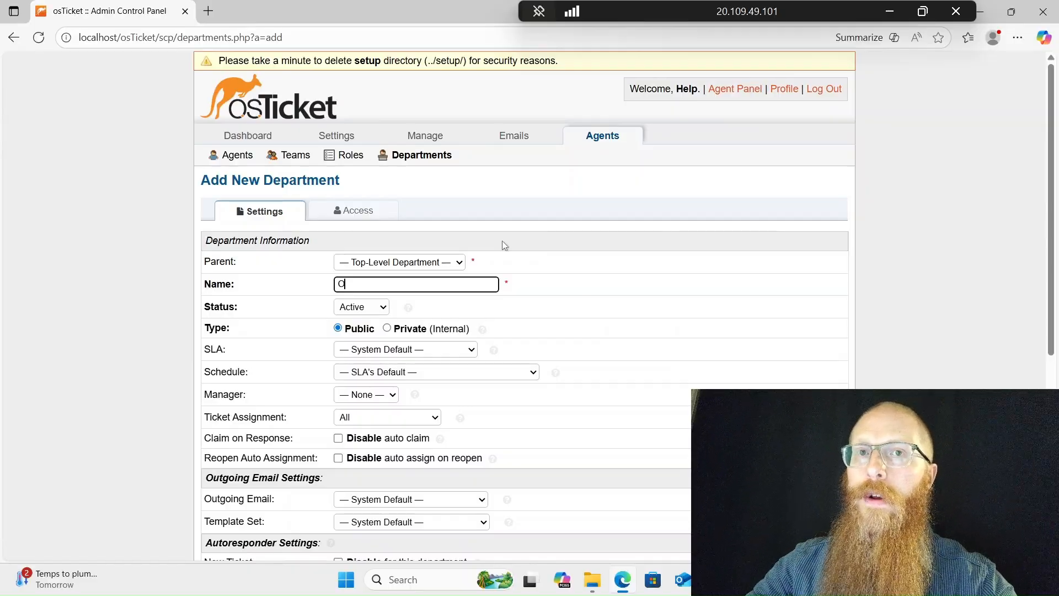
type("nline Banking")
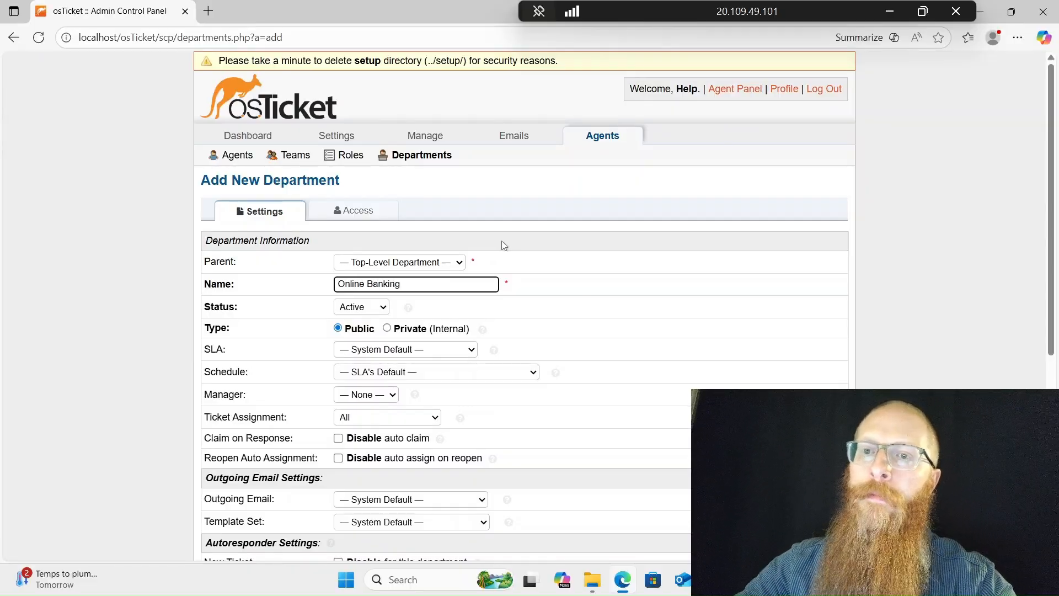
left_click(445, 263)
left_click(445, 263)
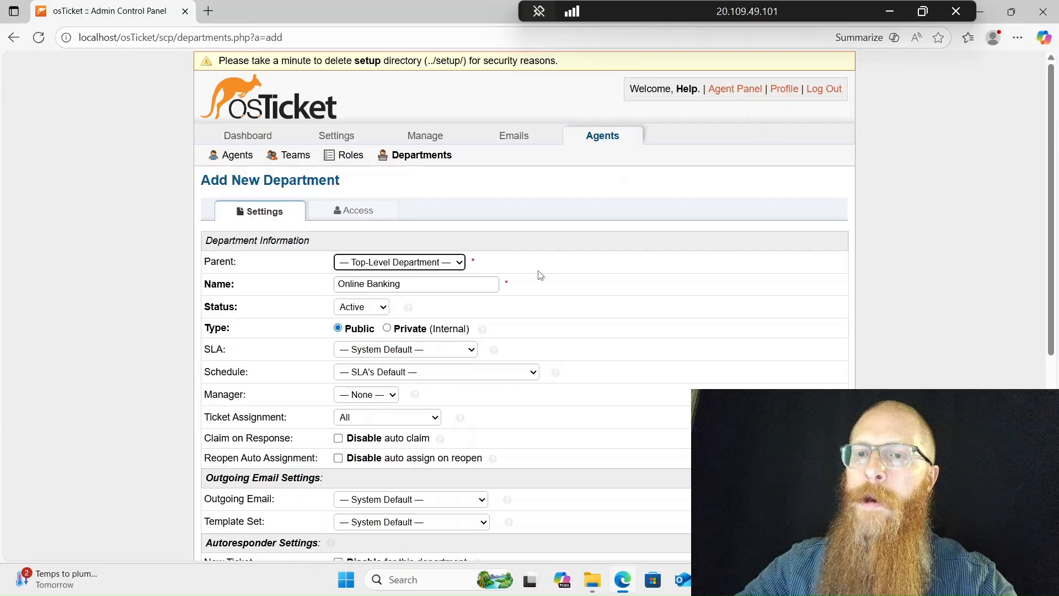
scroll(540, 276, "down", 4)
scroll(541, 275, "down", 2)
left_click(466, 478)
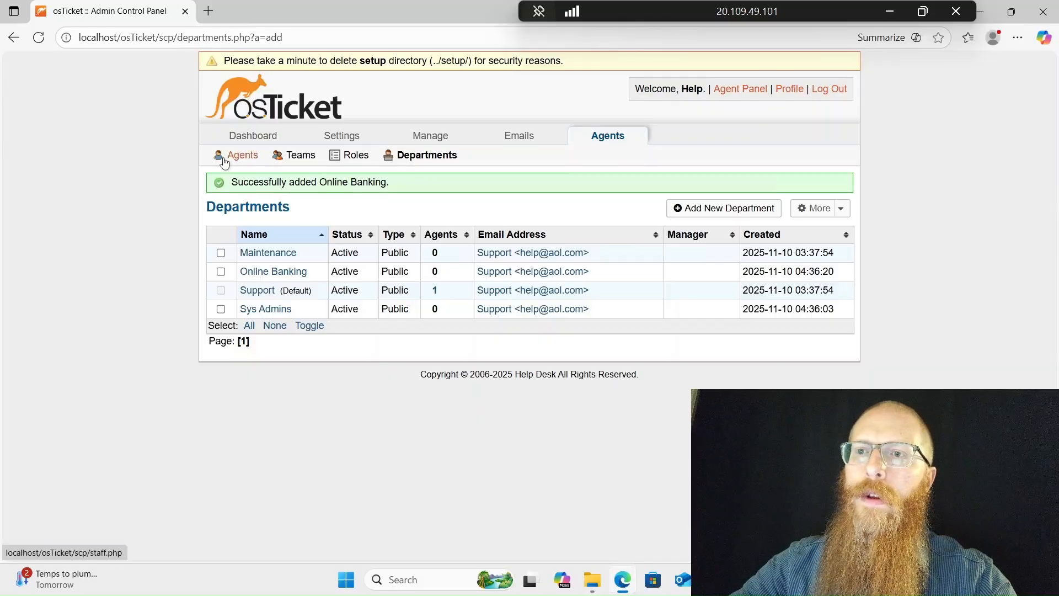
left_click(240, 155)
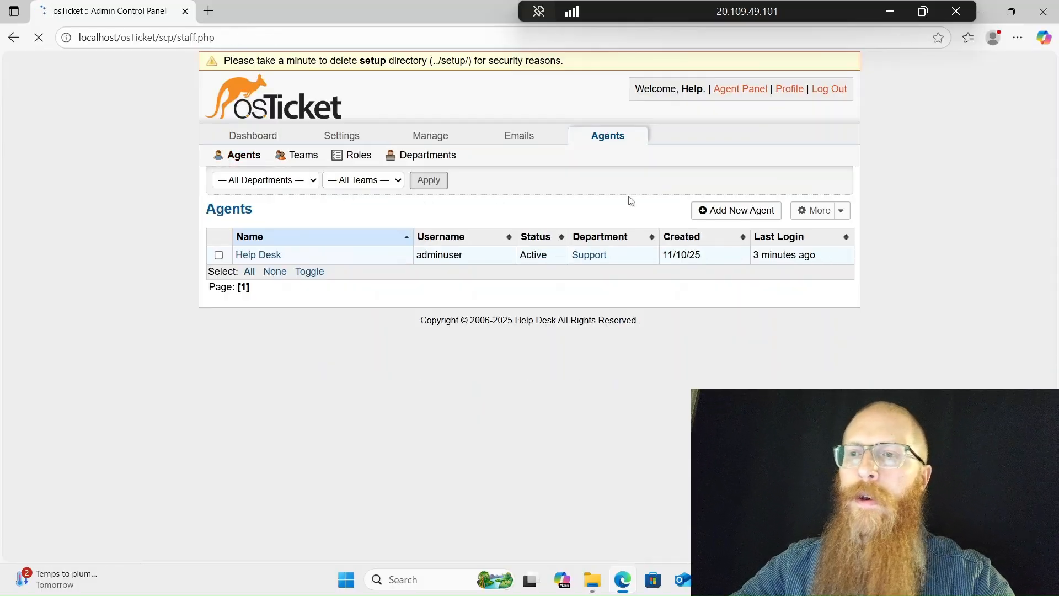
Start a new agent, entering the agent's first and last name, e-mail address and username
left_click(735, 209)
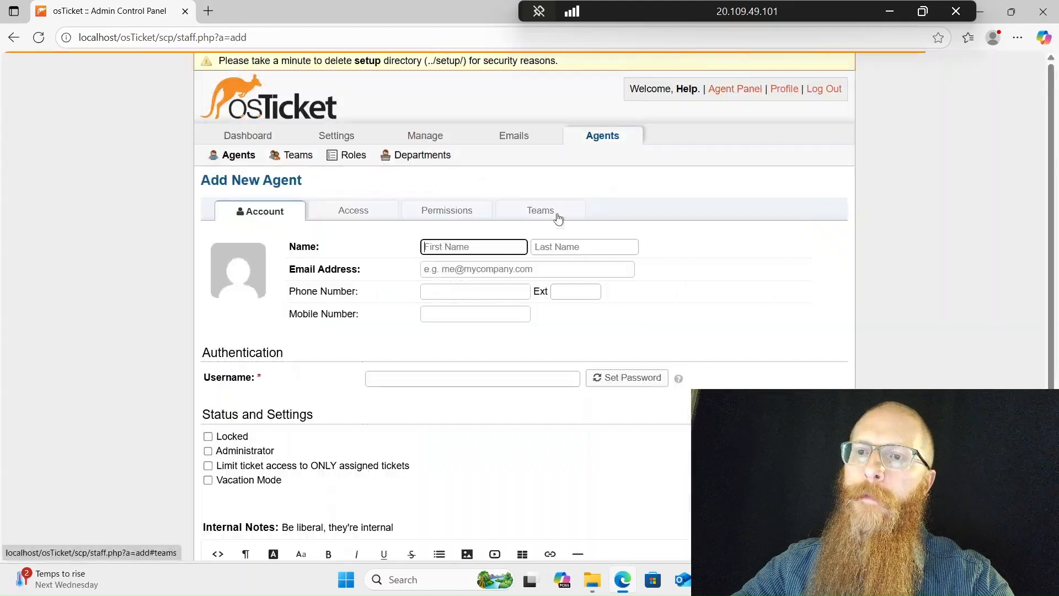
type("Jane")
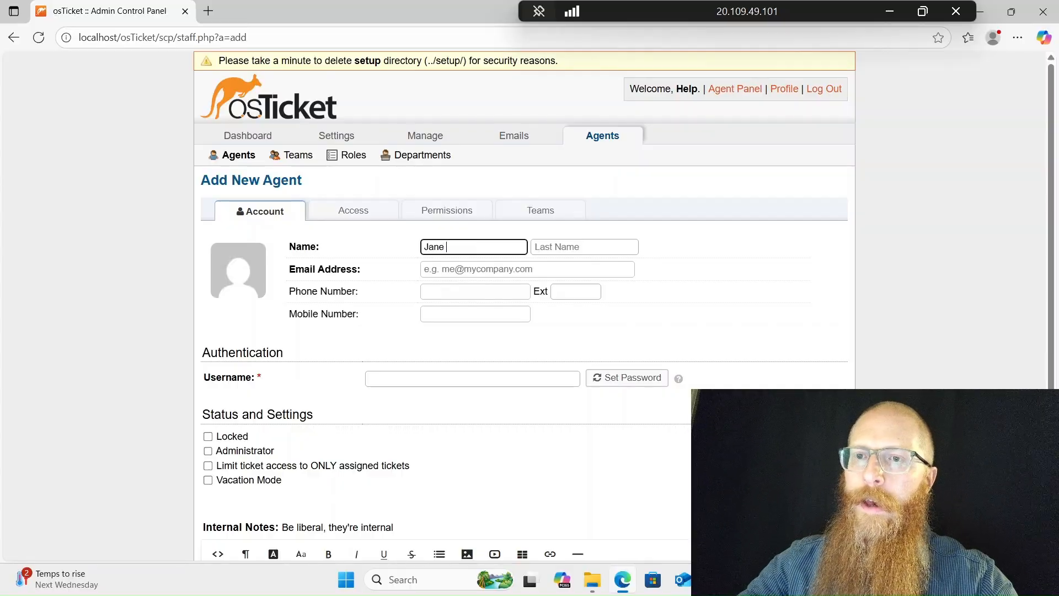
key("Tab")
type("Do")
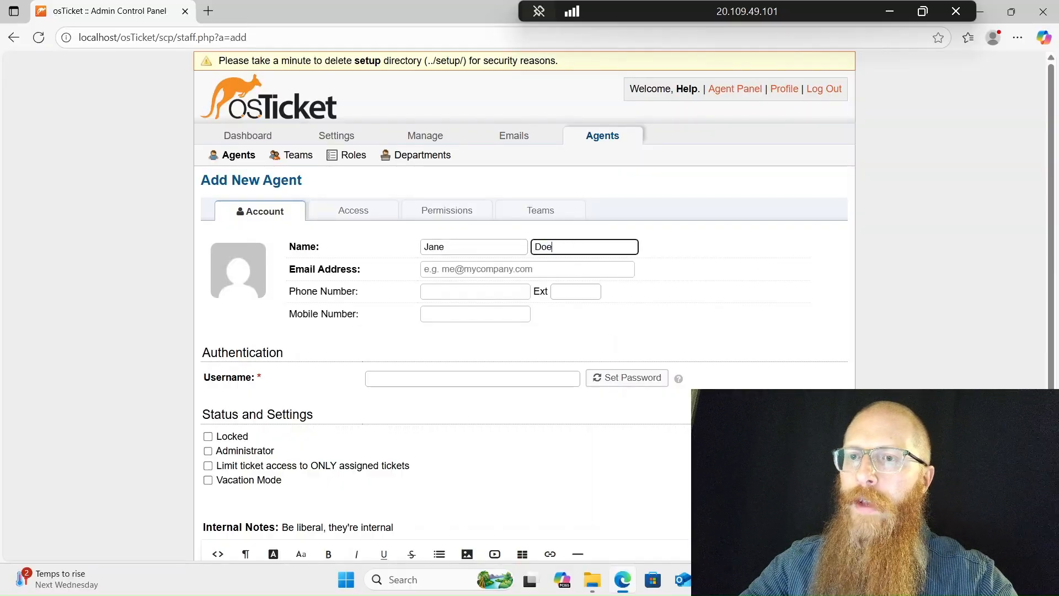
key("Tab")
key("Escape")
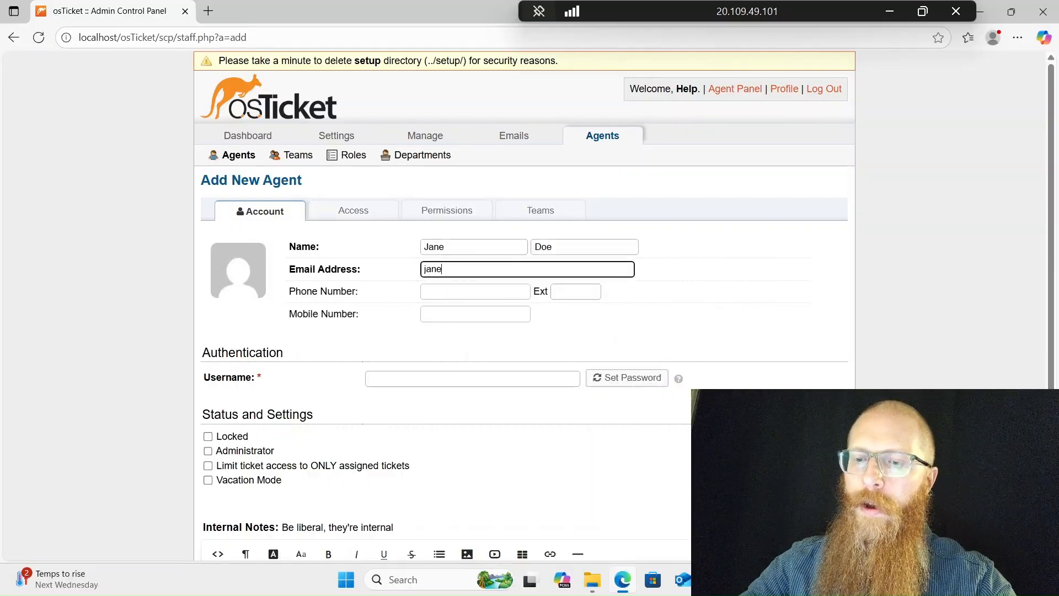
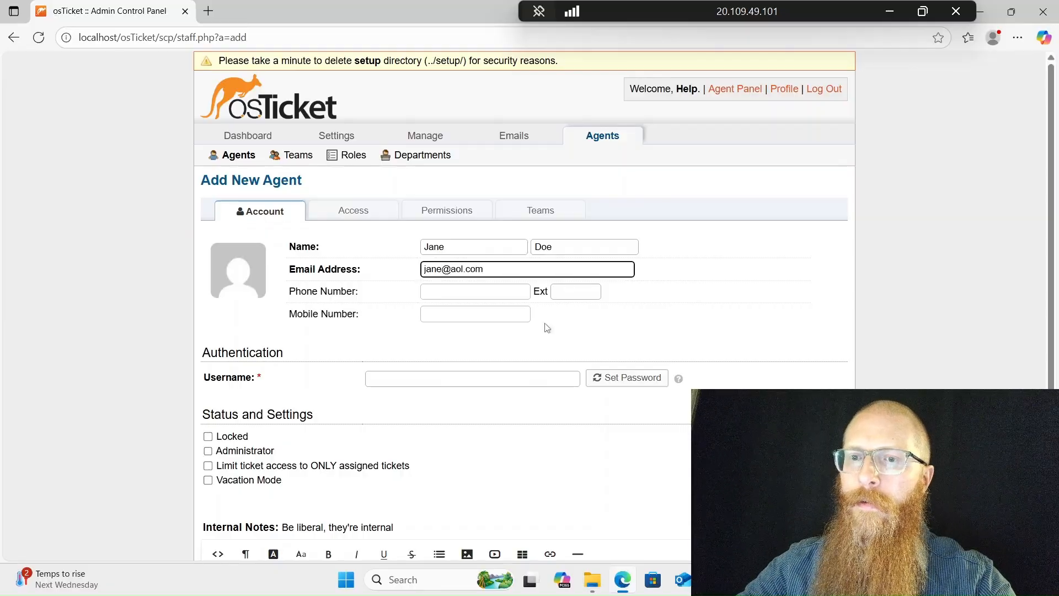
left_click(513, 369)
left_click(512, 378)
type("ja")
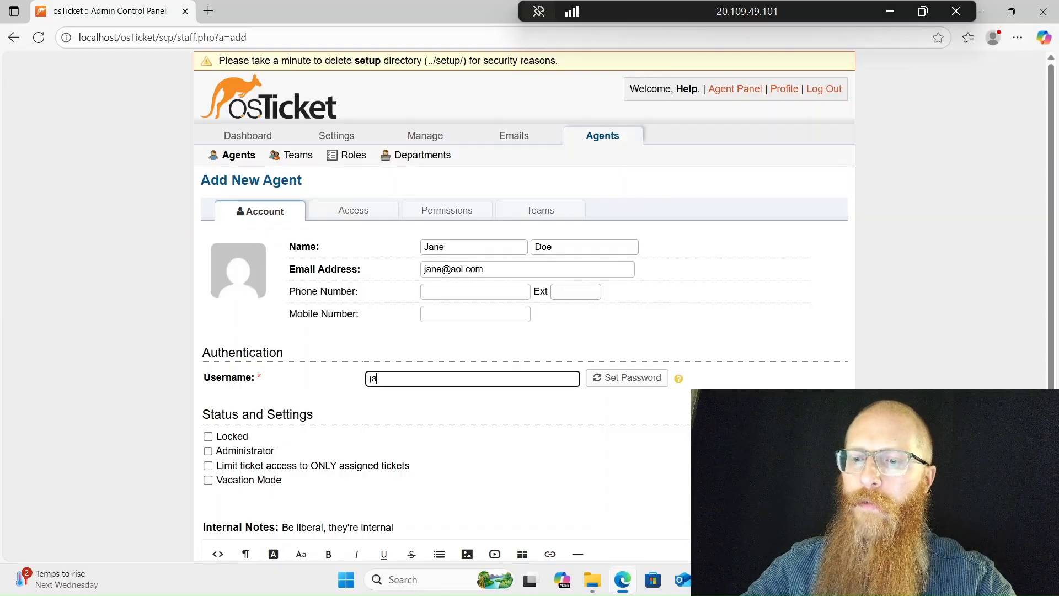
type("ne")
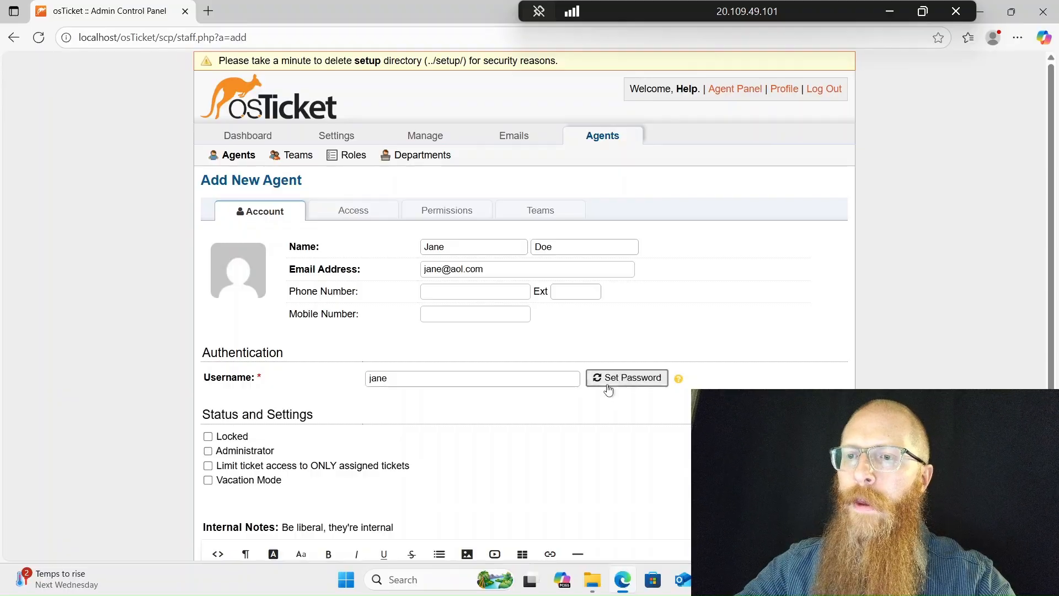
left_click(606, 383)
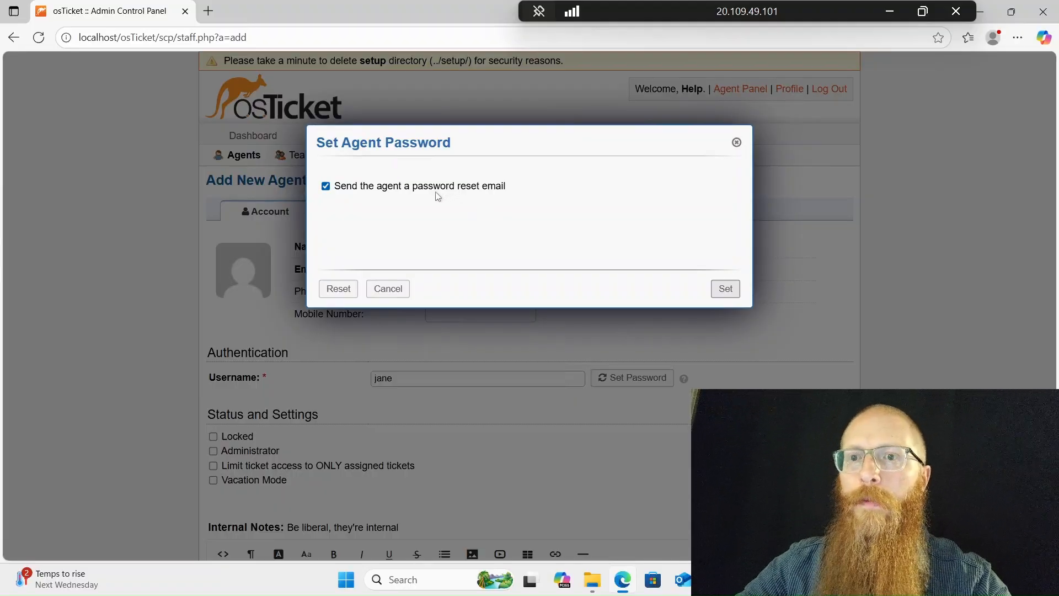
Set the agent's password directly, with no reset e-mail and no forced change at next login
left_click(325, 186)
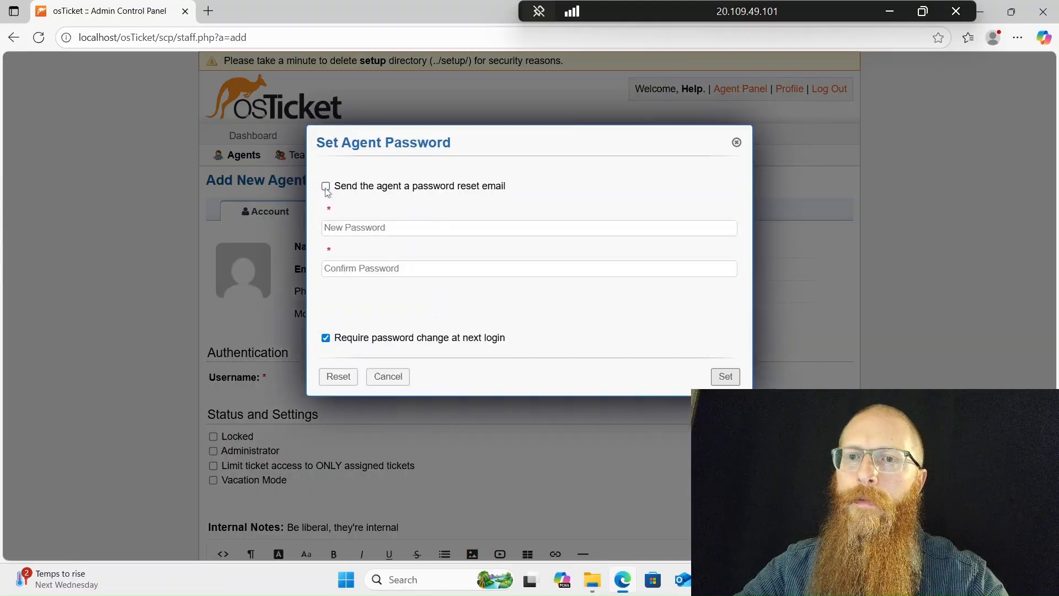
left_click(326, 228)
type("•••••••")
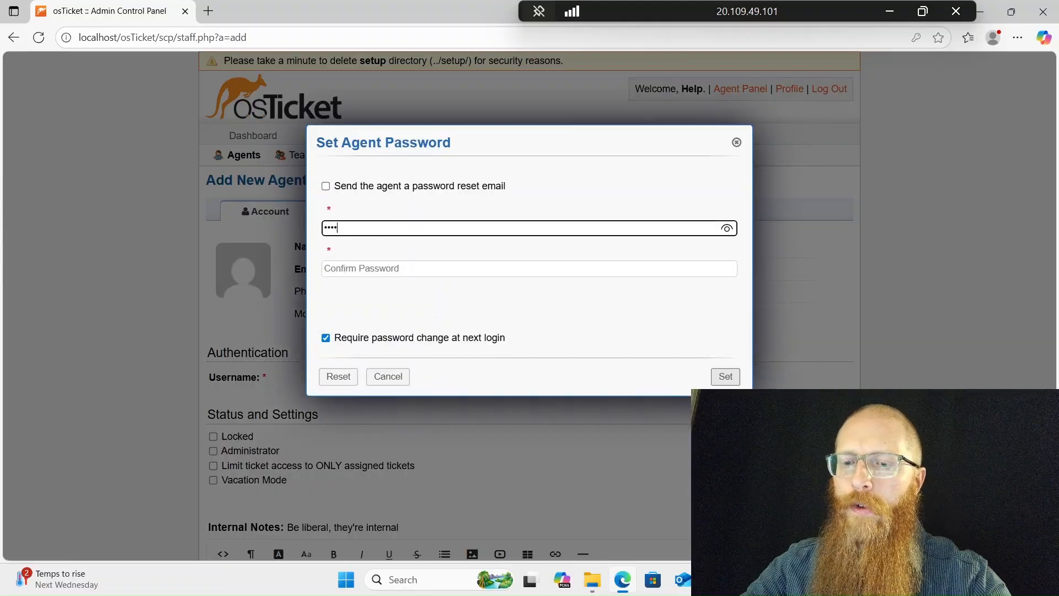
type("•••")
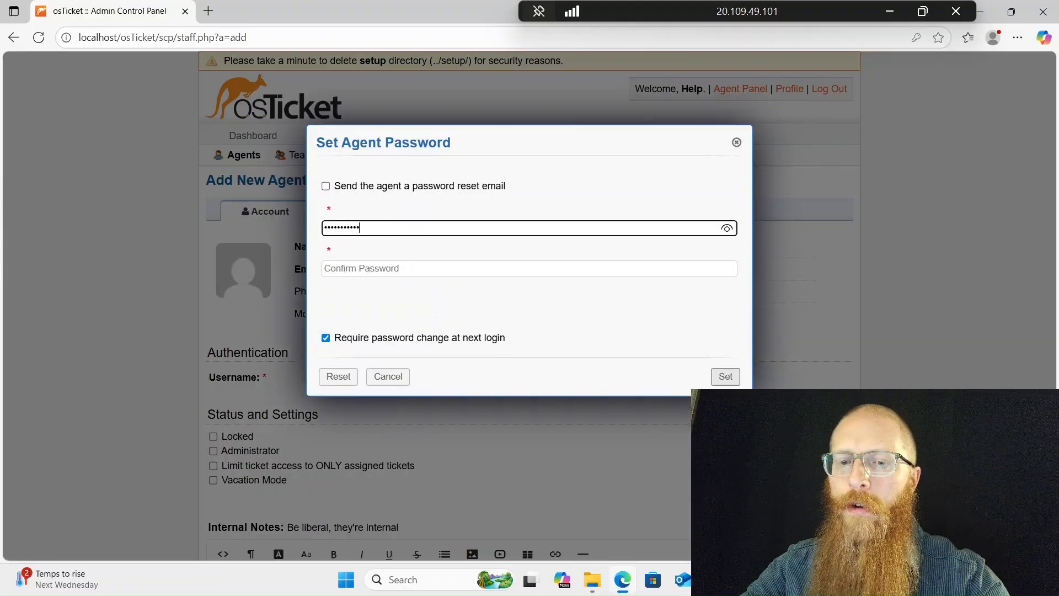
key("Tab")
type("••••••••••••")
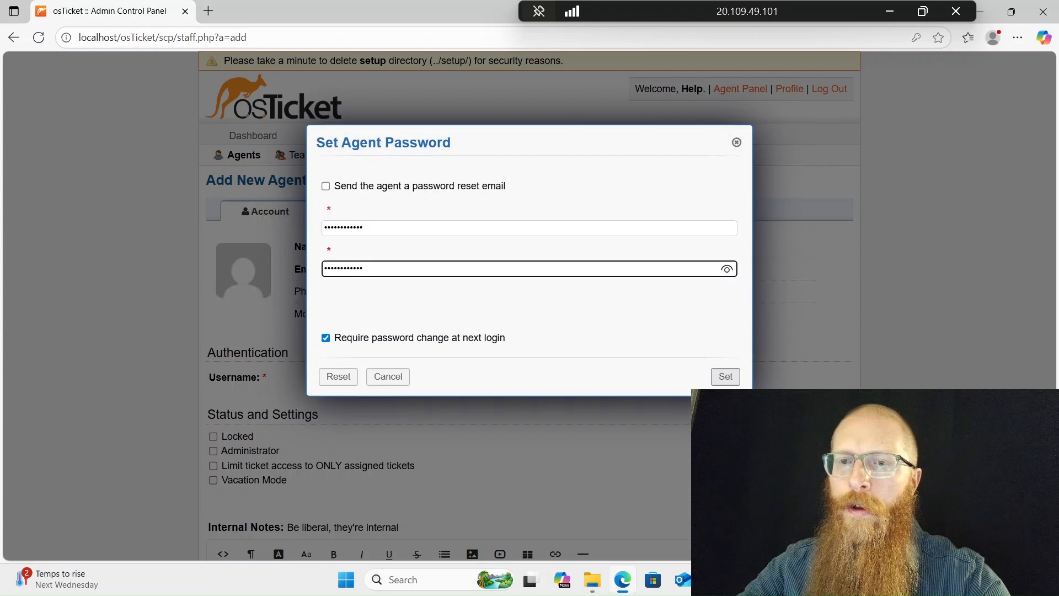
left_click(326, 337)
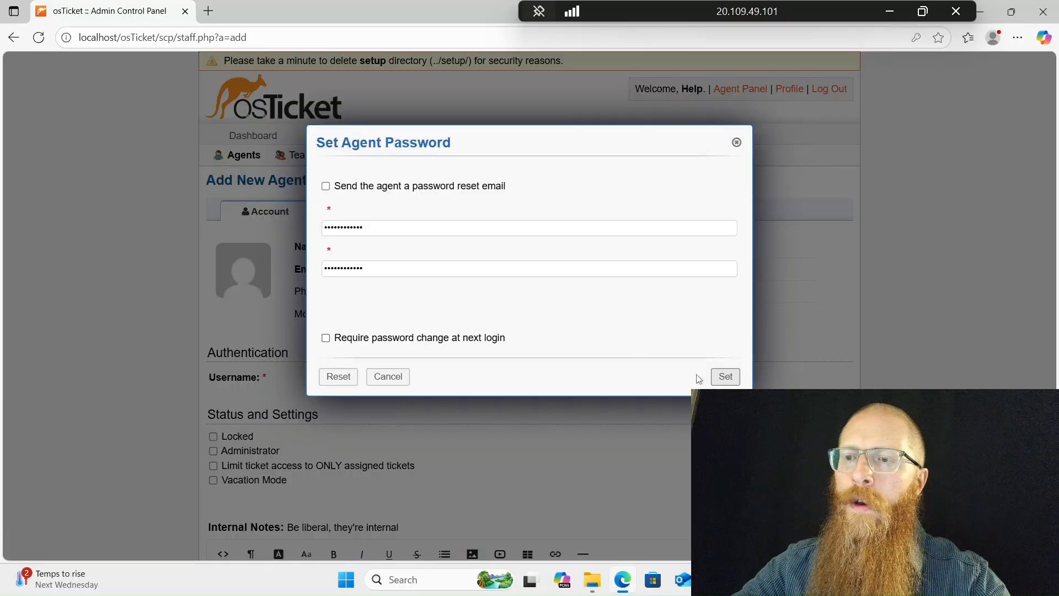
left_click(724, 376)
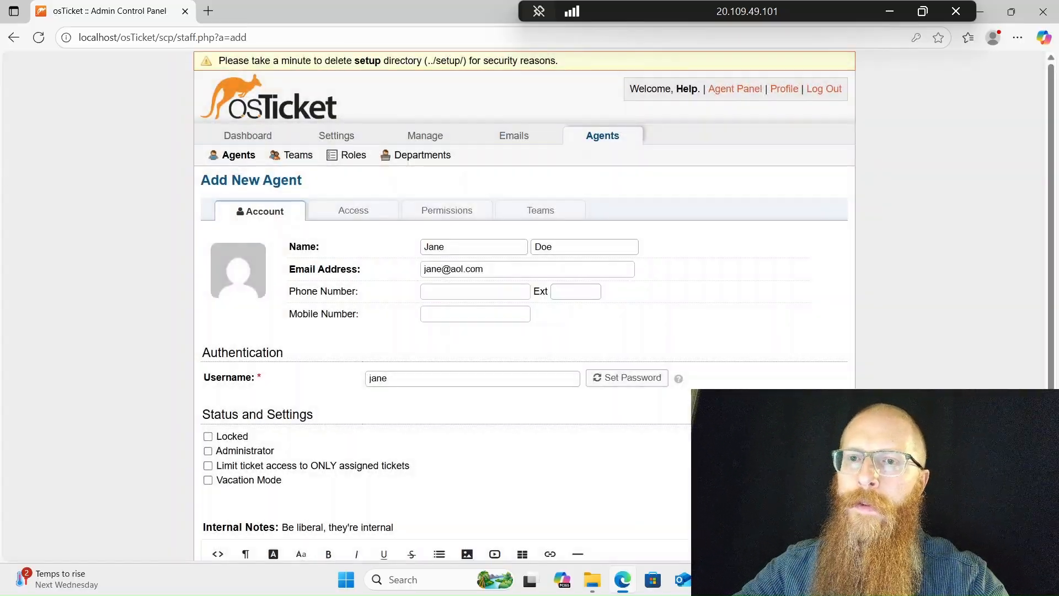
Assign the agent Online Banking as primary department with the Supreme Admin role, and create the agent
left_click(365, 218)
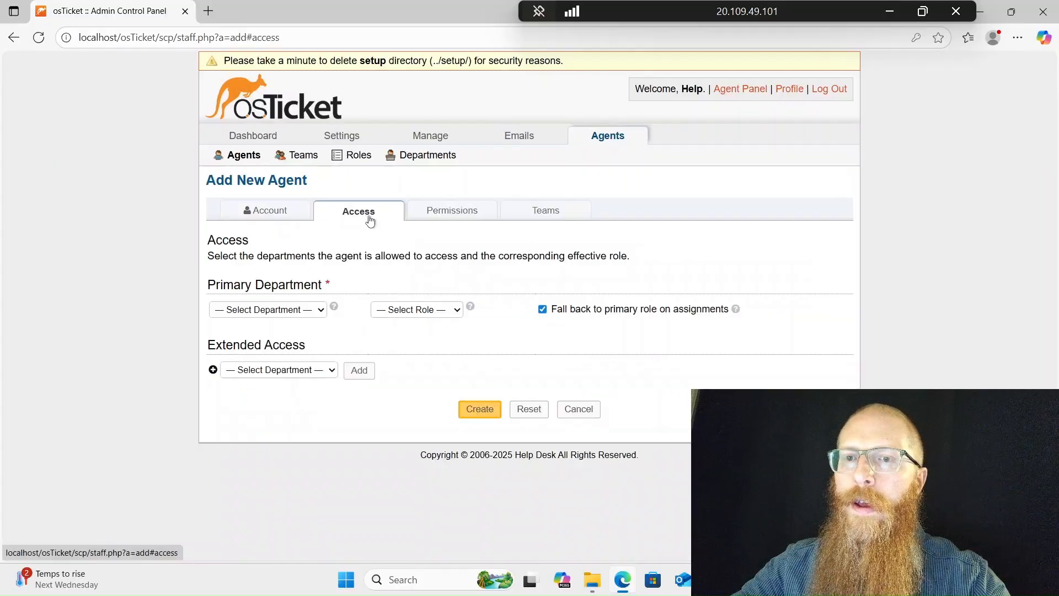
left_click(319, 311)
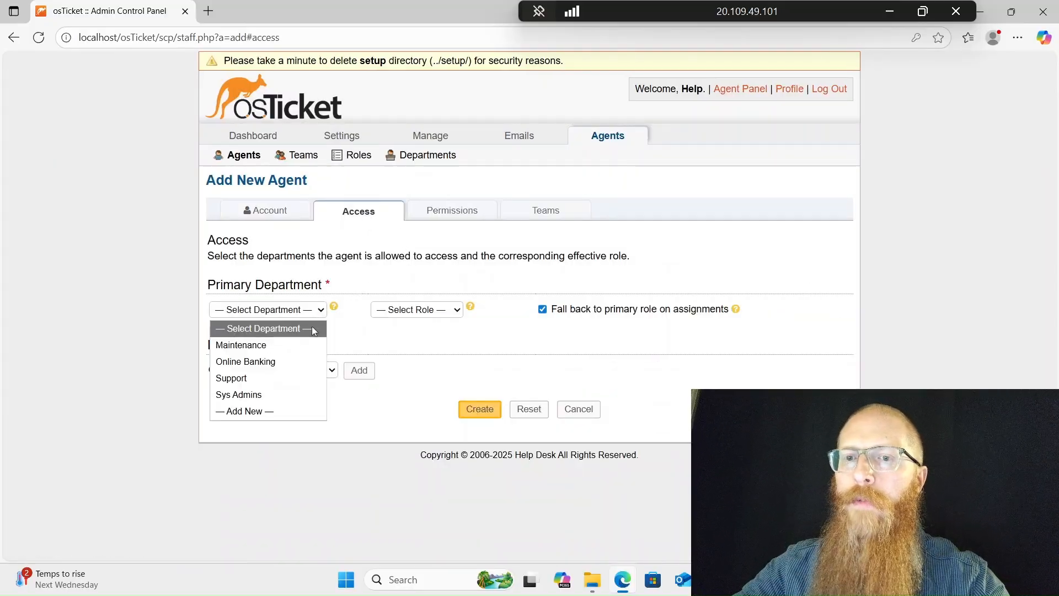
left_click(302, 359)
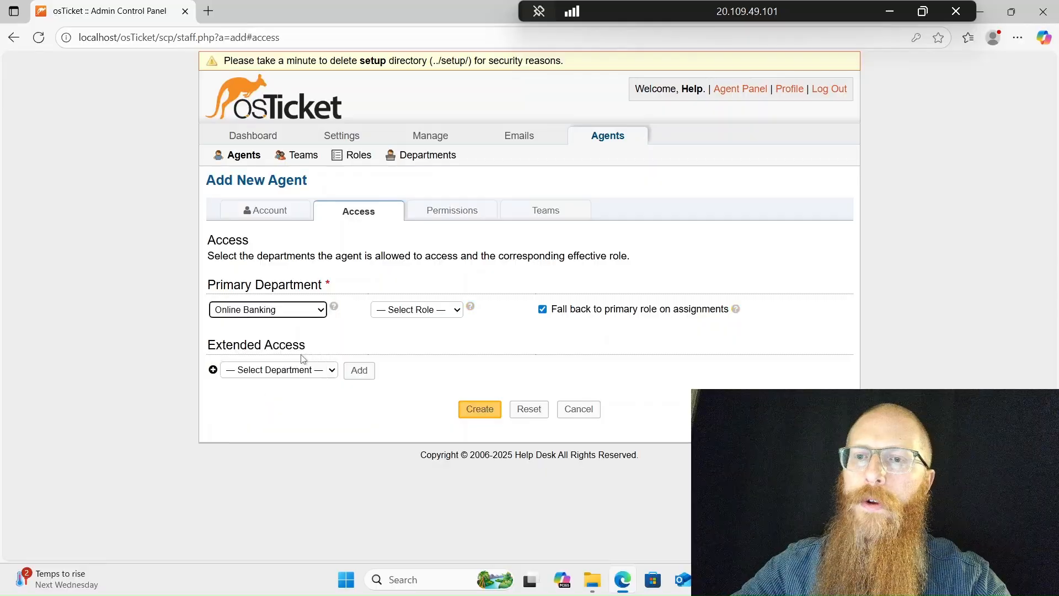
left_click(393, 311)
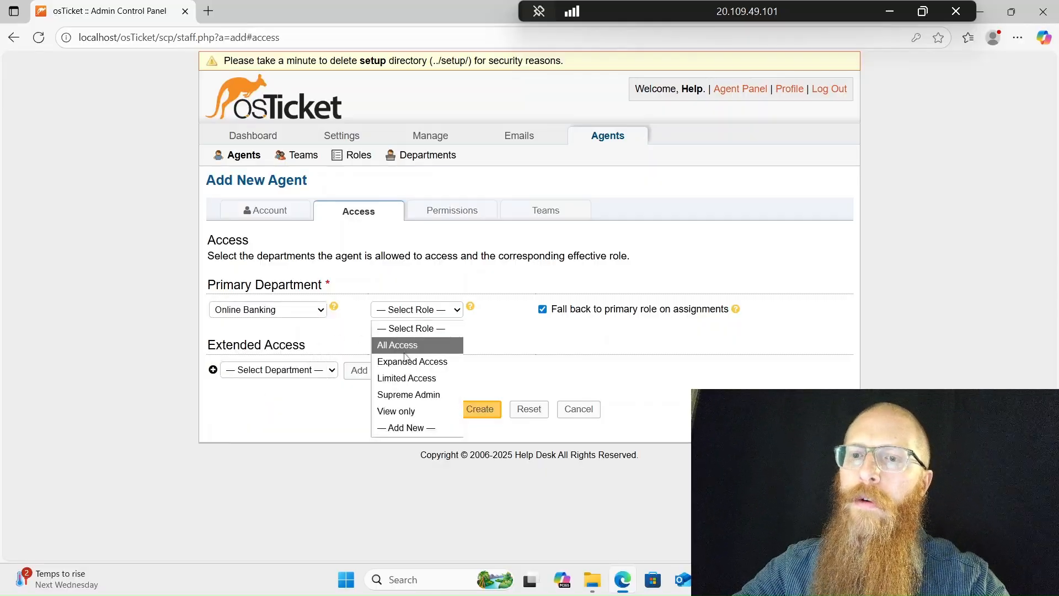
left_click(408, 394)
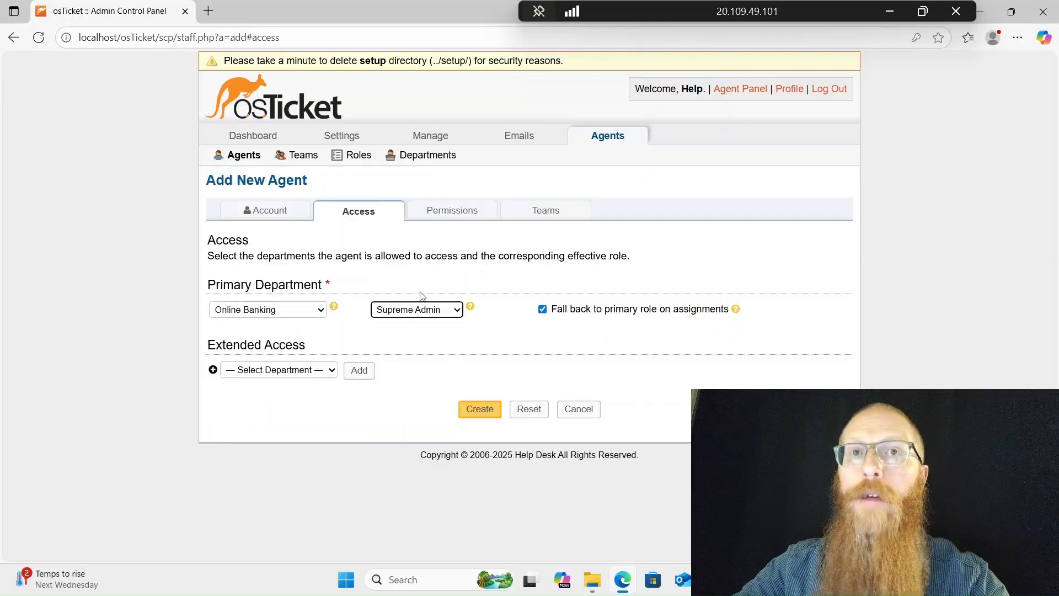
left_click(486, 411)
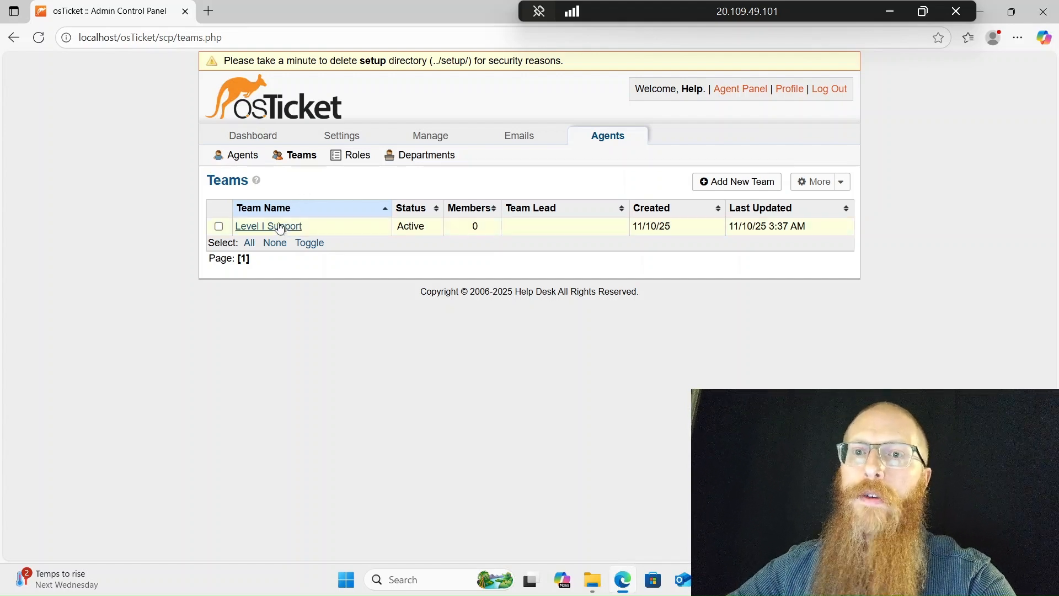
Start a new team from the Teams list that holds Level I Support
left_click(734, 184)
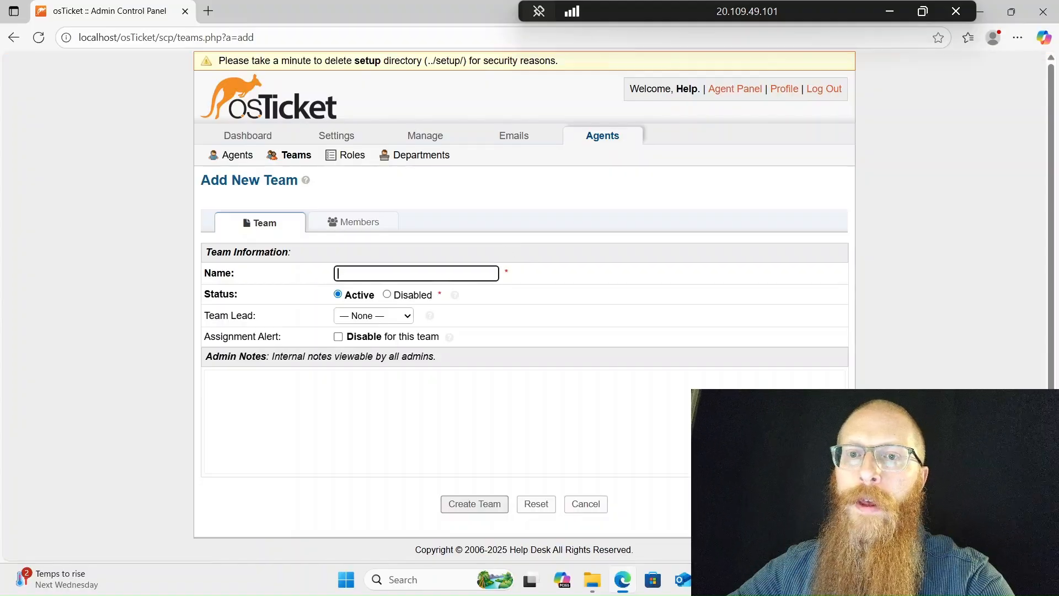
Name the new team 'Online Banking Issues'
type("O")
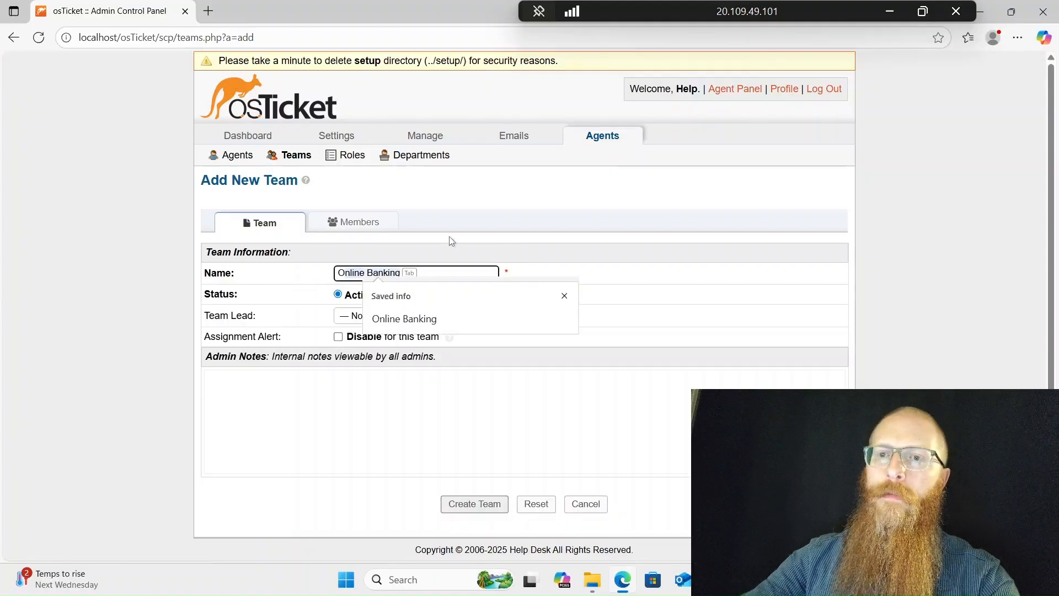
type("nline Ba")
key("BackSpace")
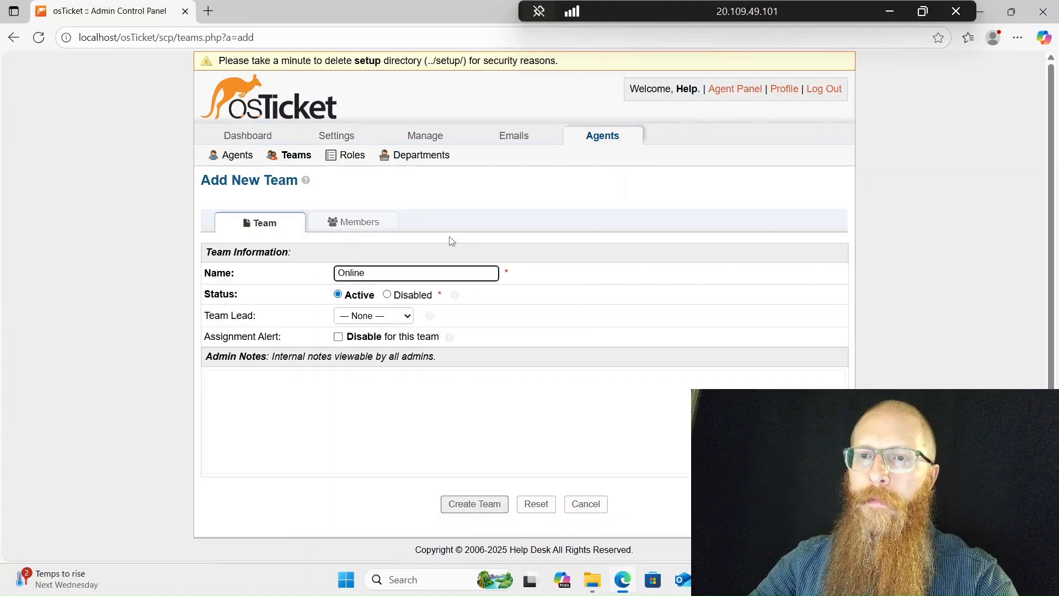
type("Ba")
key("Tab")
type("Issues")
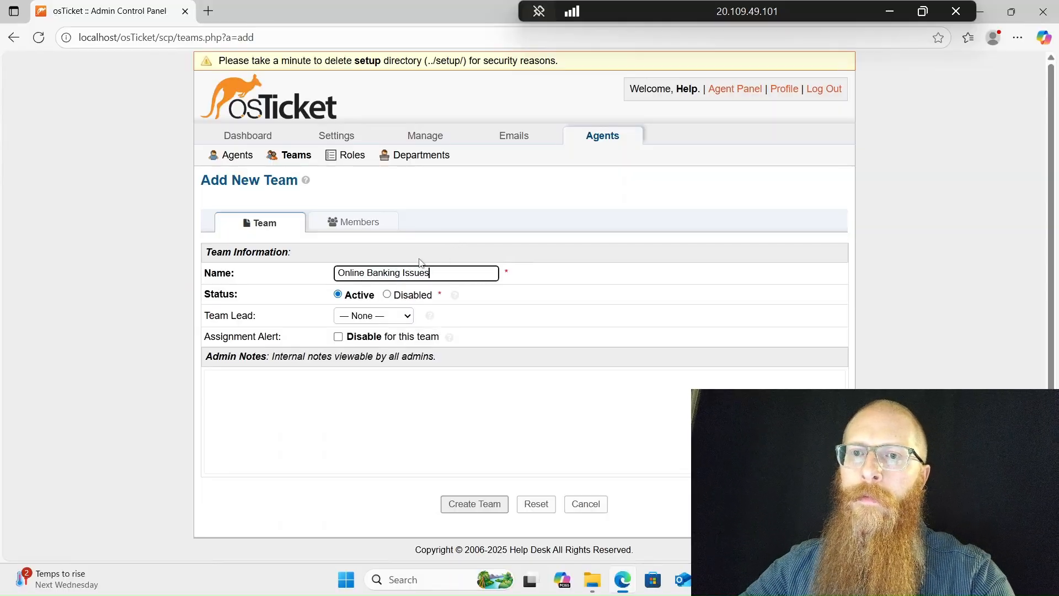
On the Members tab, add the new agent to the team
left_click(369, 223)
left_click(302, 294)
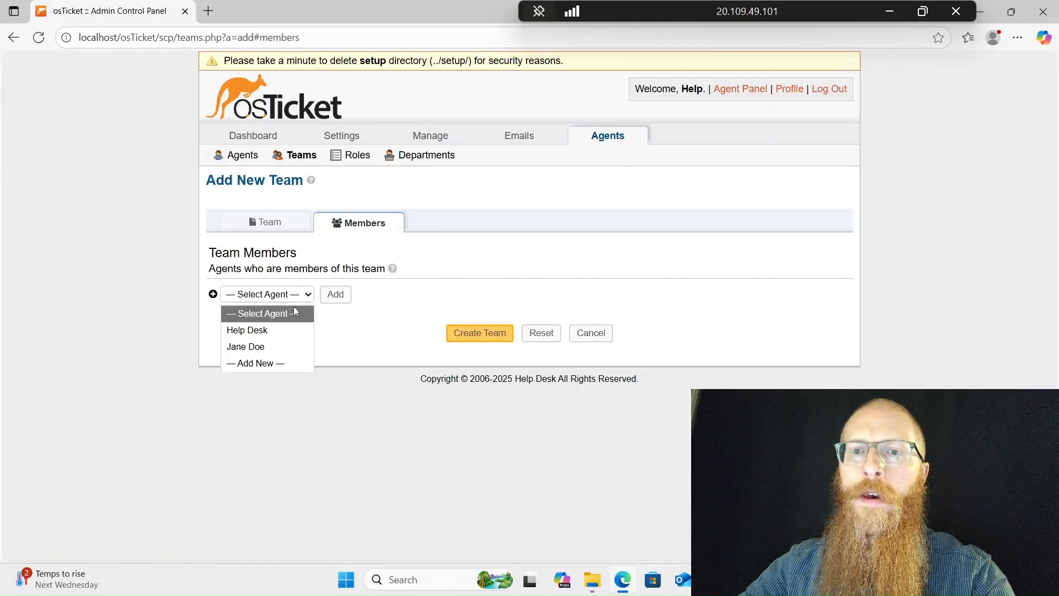
left_click(284, 345)
left_click(332, 298)
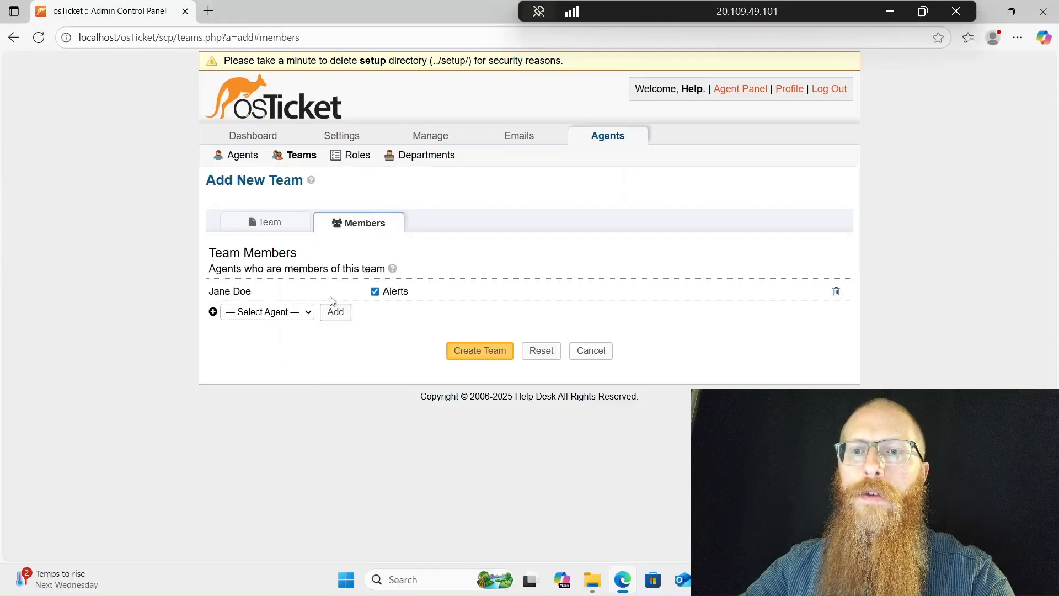
Save the Online Banking Issues team and switch to the Agent Panel
left_click(469, 352)
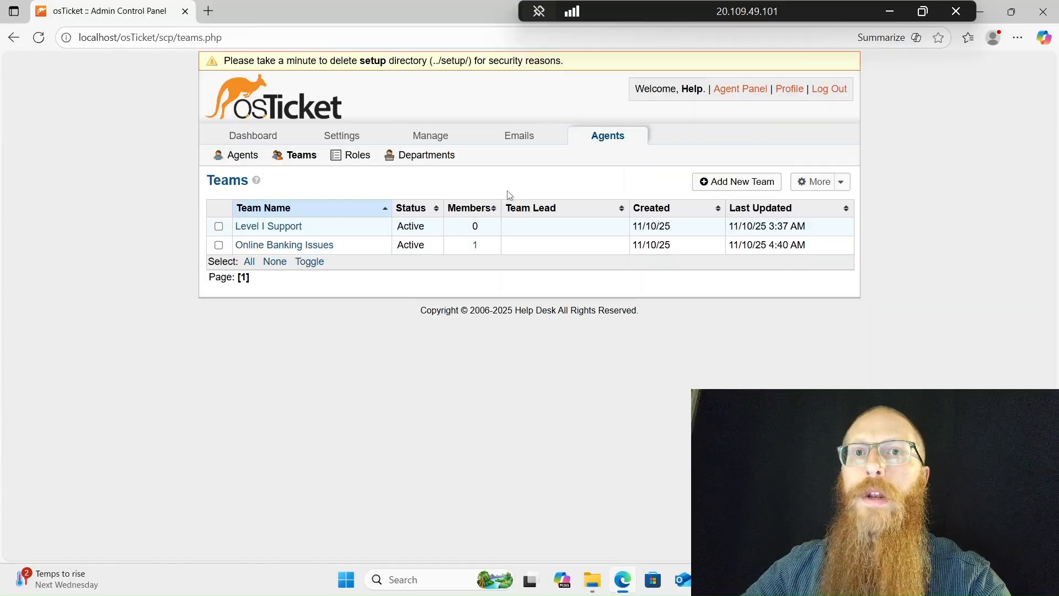
left_click(735, 96)
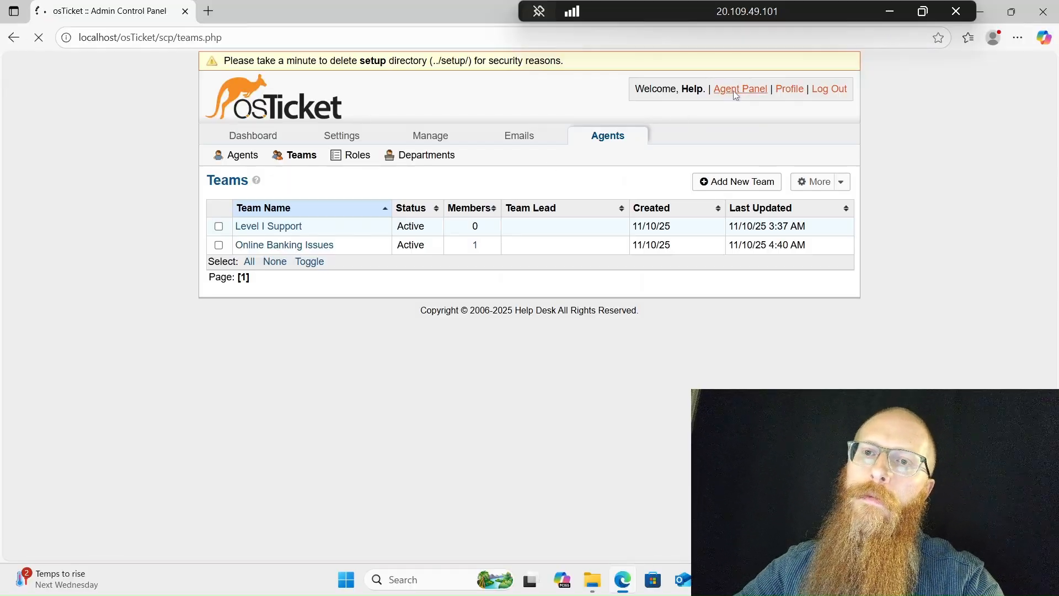
In the User Directory, add a user with the person's e-mail address and full name
left_click(354, 122)
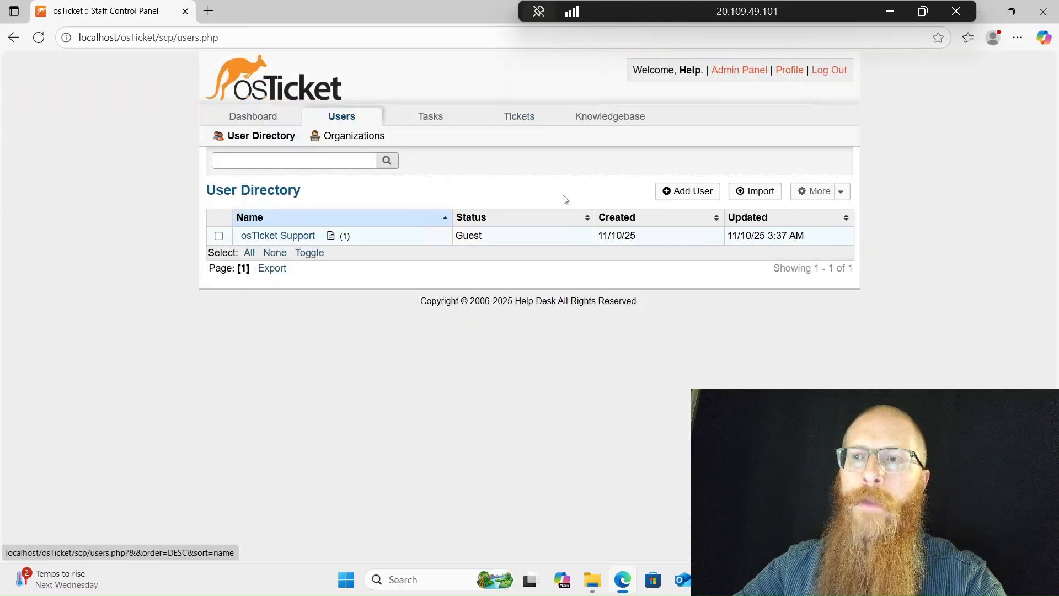
left_click(667, 192)
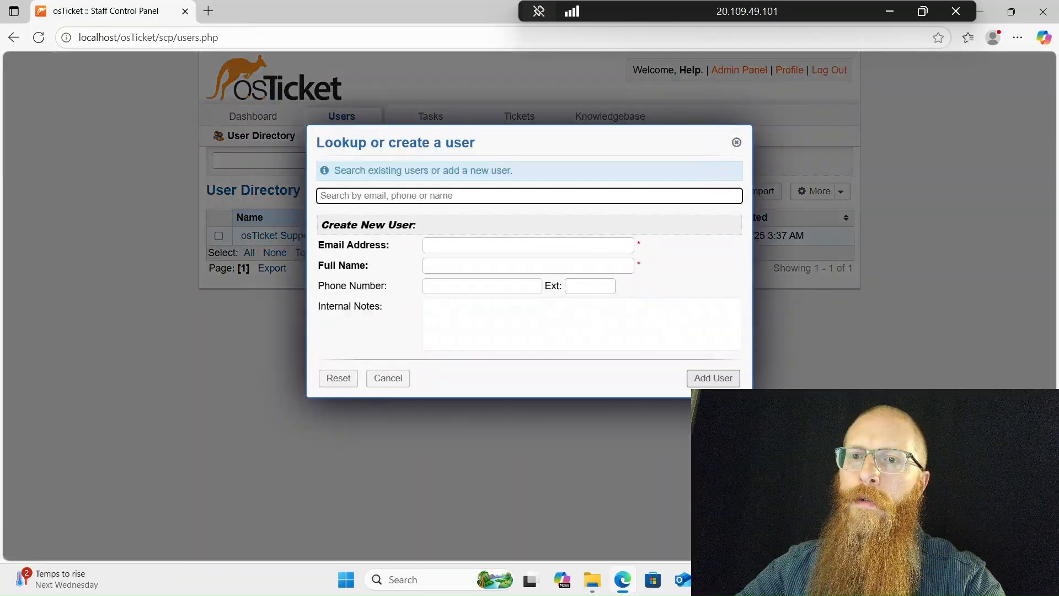
left_click(513, 246)
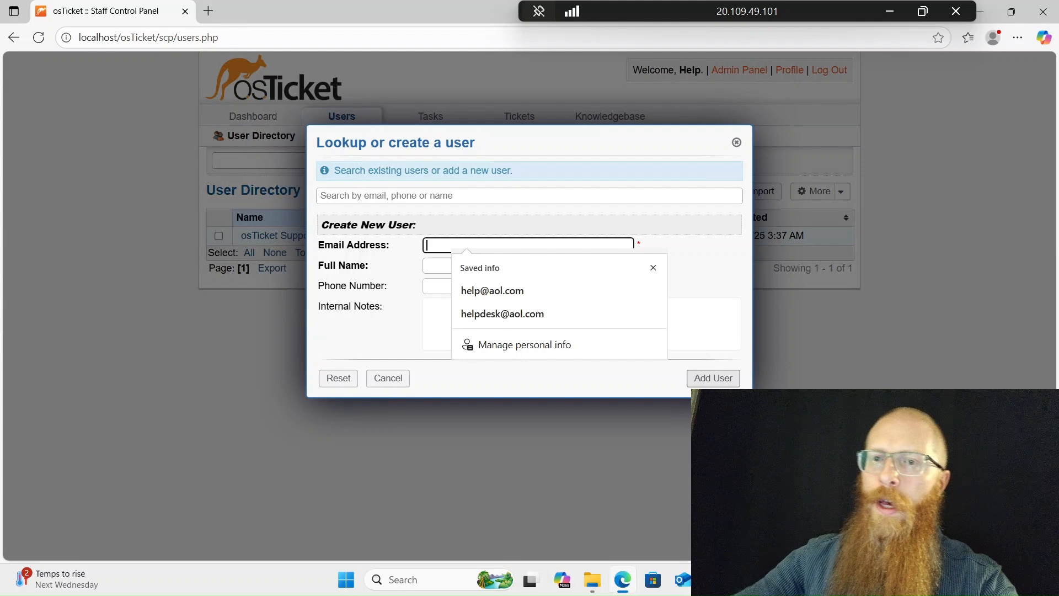
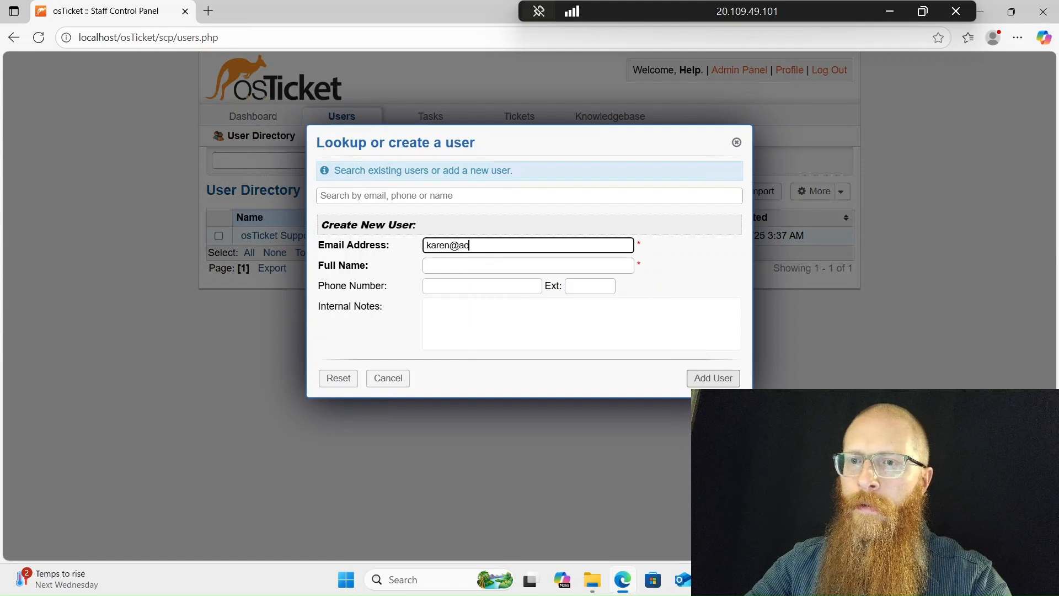
key("Tab")
type("Karen")
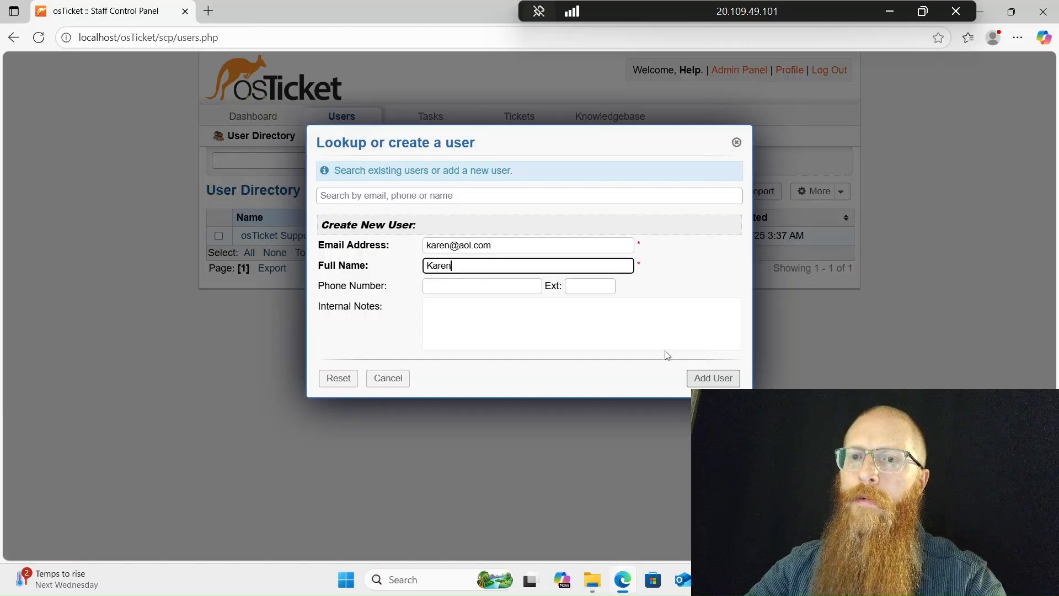
left_click(713, 375)
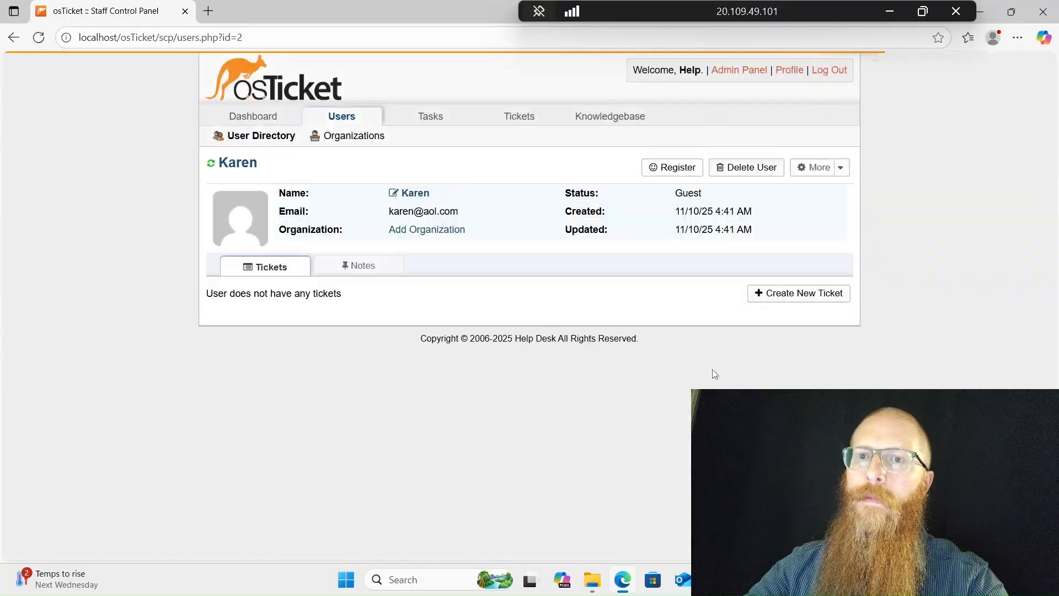
Go back to the User Directory list
left_click(270, 139)
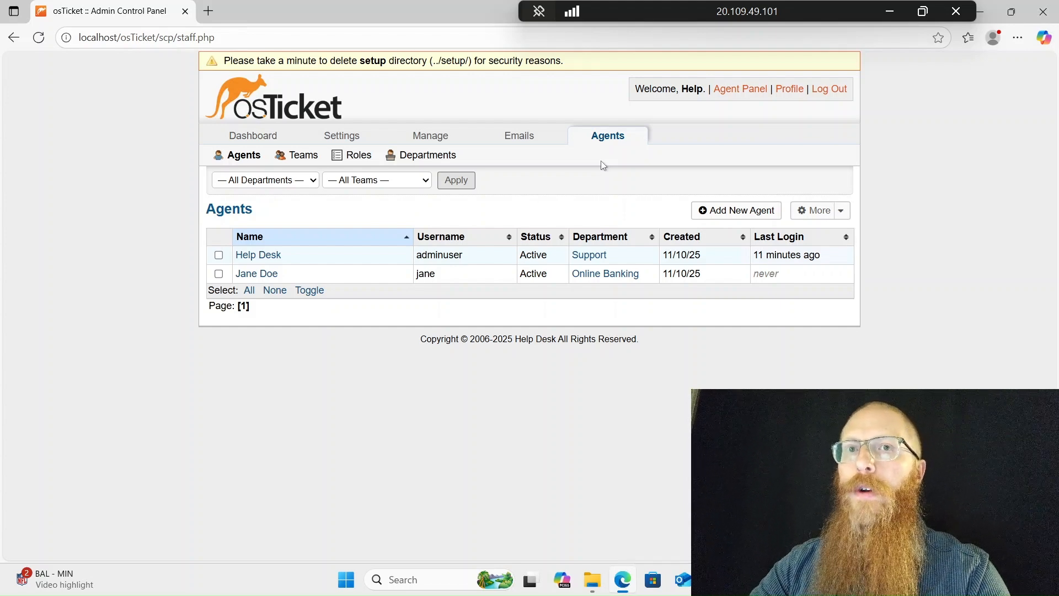
Start a new SLA plan named Sev-A with a grace period of 1 hour
mouse_move(435, 135)
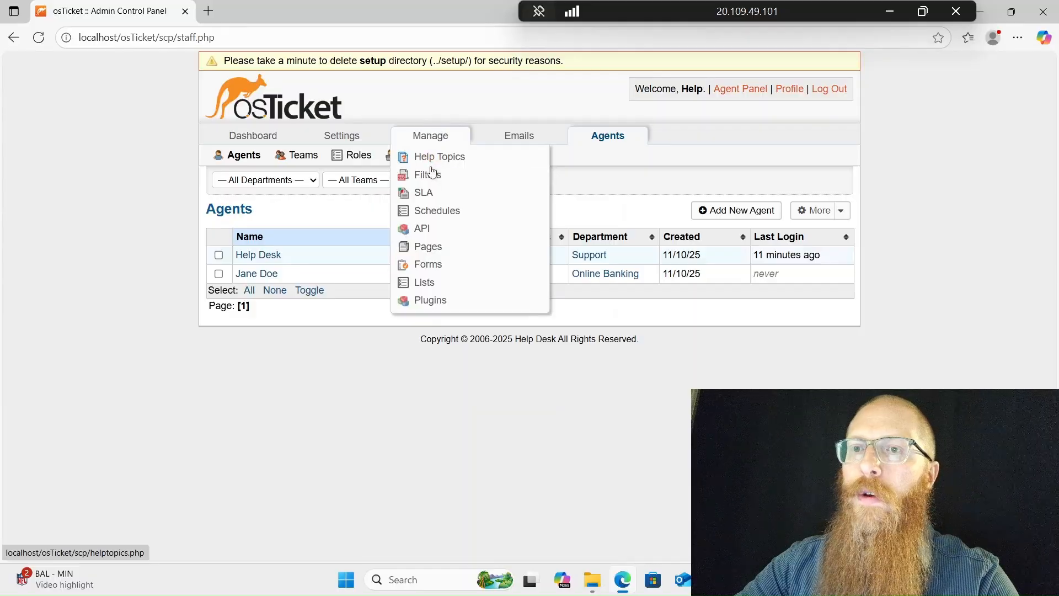
left_click(428, 193)
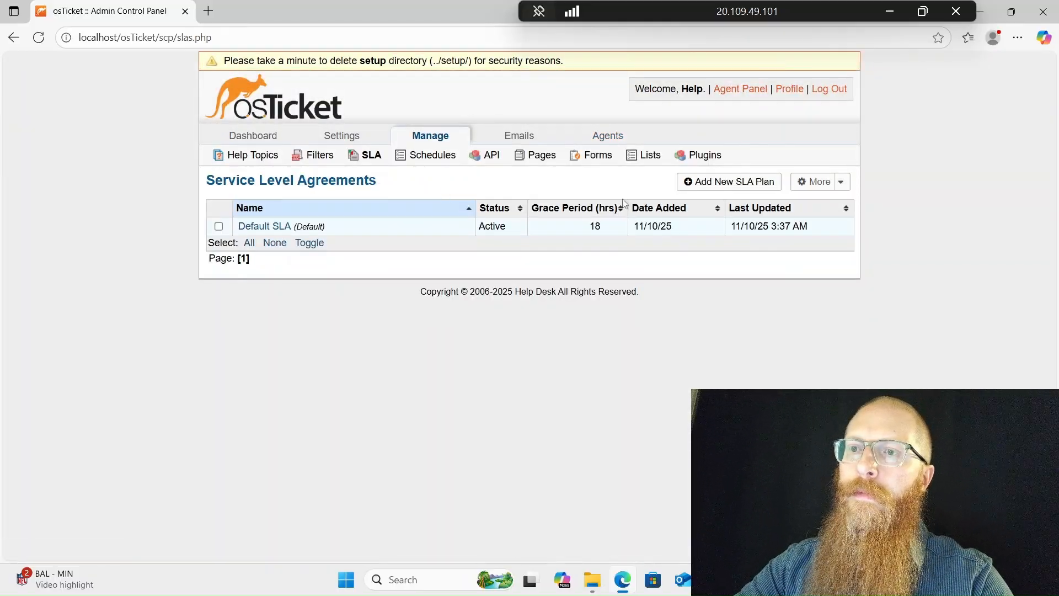
left_click(719, 183)
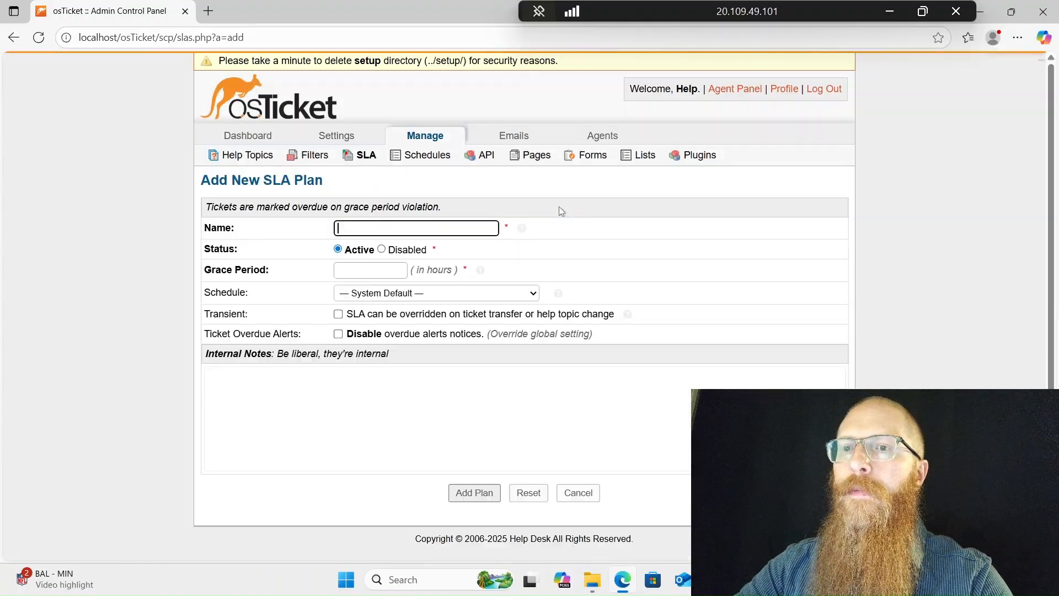
type("Sev-A")
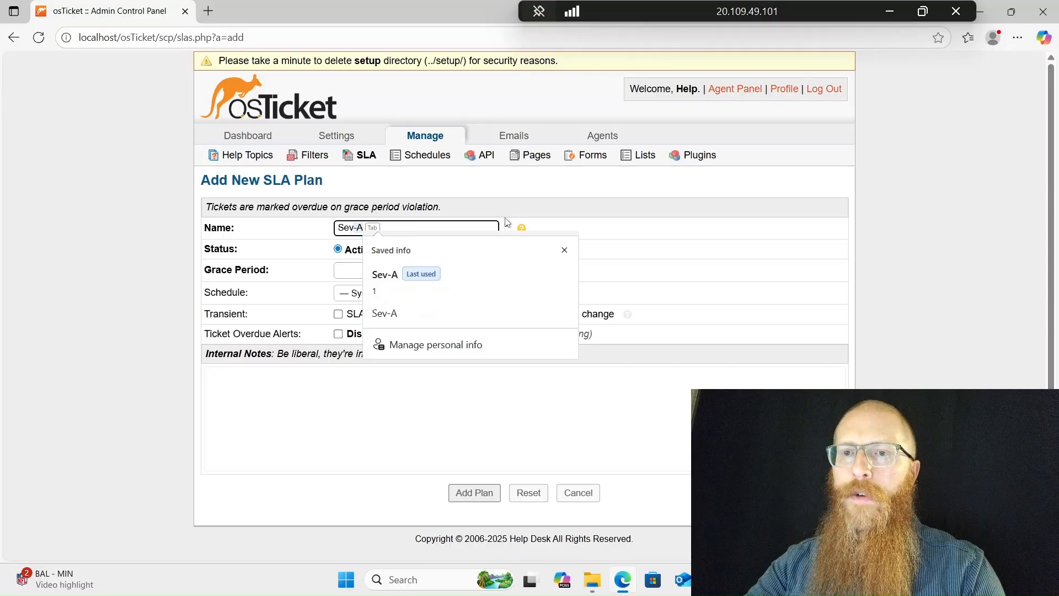
key("Escape")
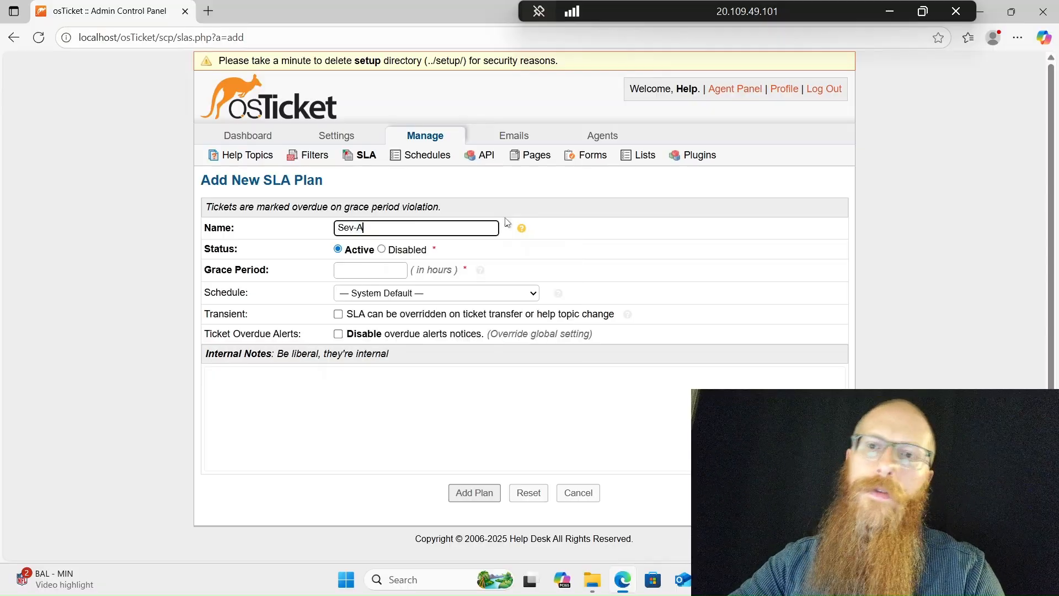
left_click(379, 270)
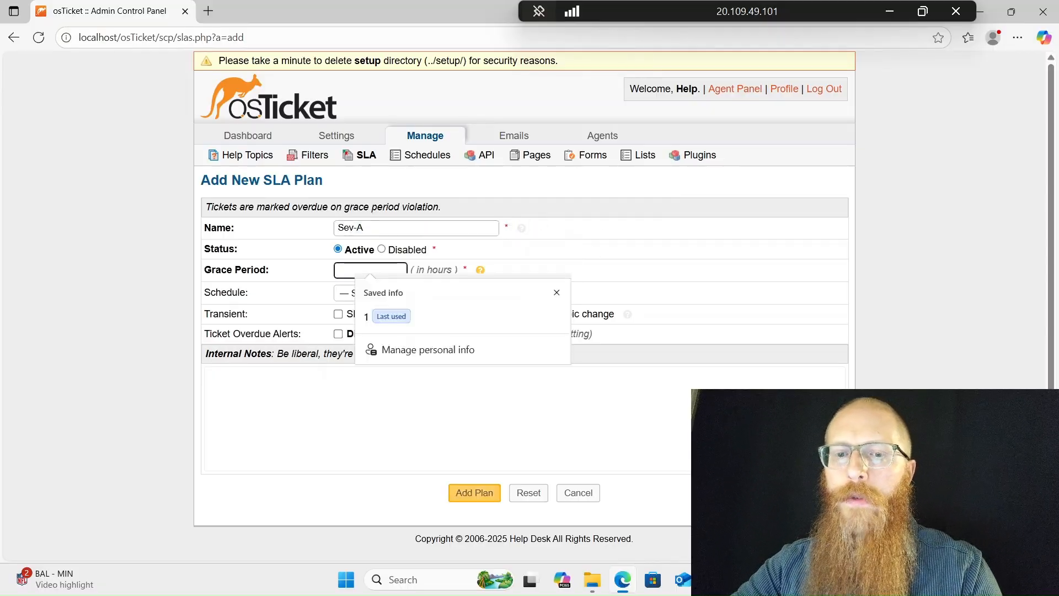
type("1")
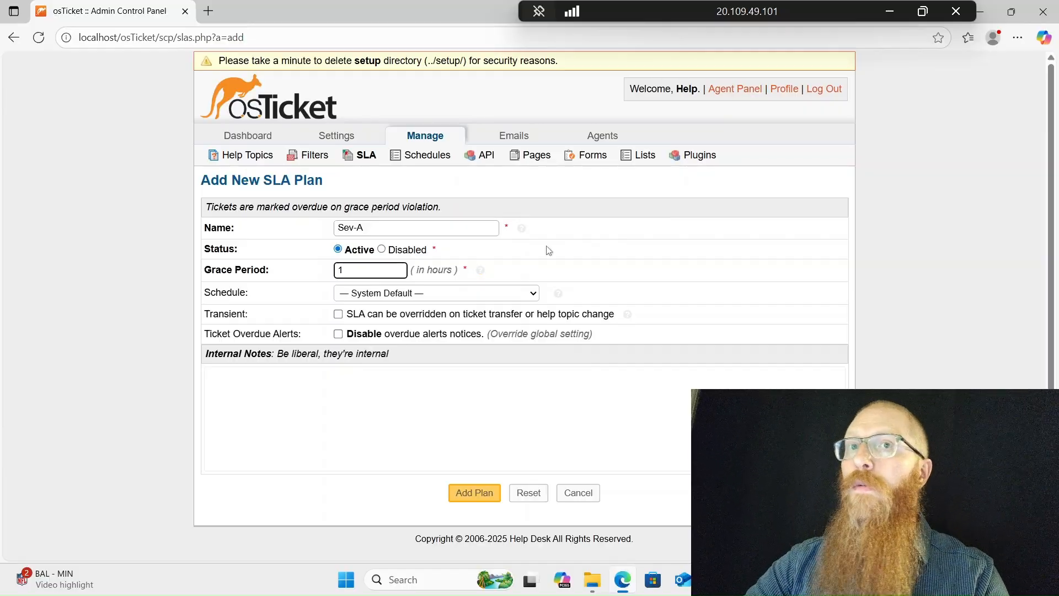
Put Sev-A on the 24/7 schedule, save it, and start another SLA plan
left_click(524, 292)
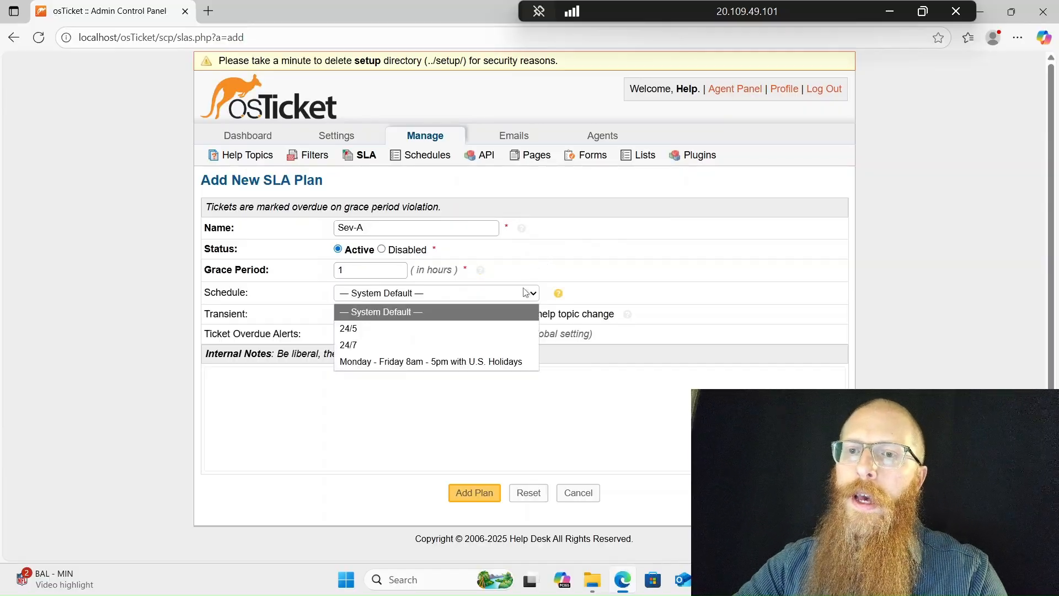
left_click(495, 344)
left_click(217, 385)
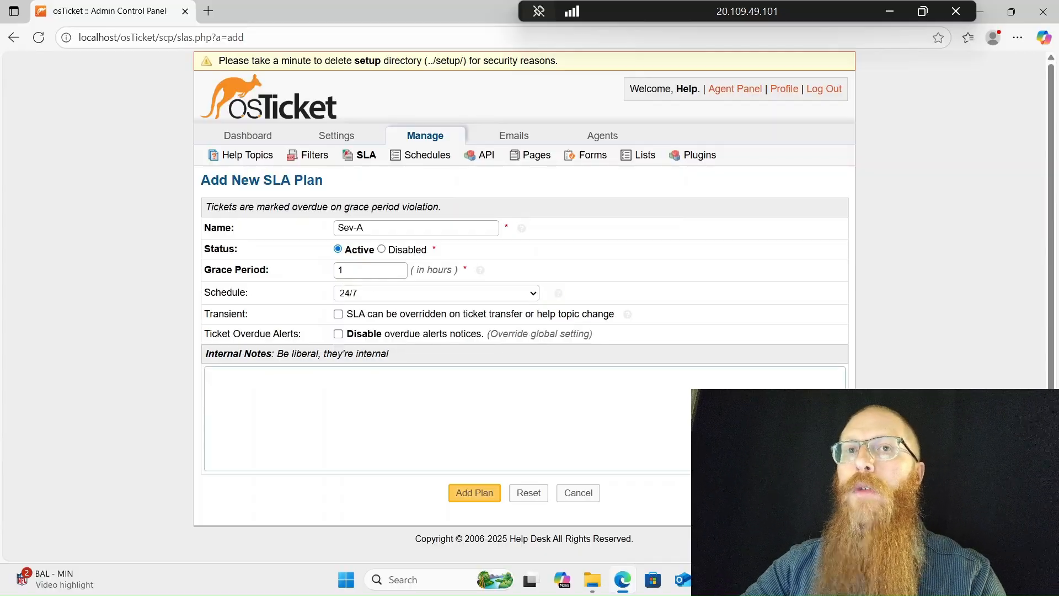
left_click(469, 488)
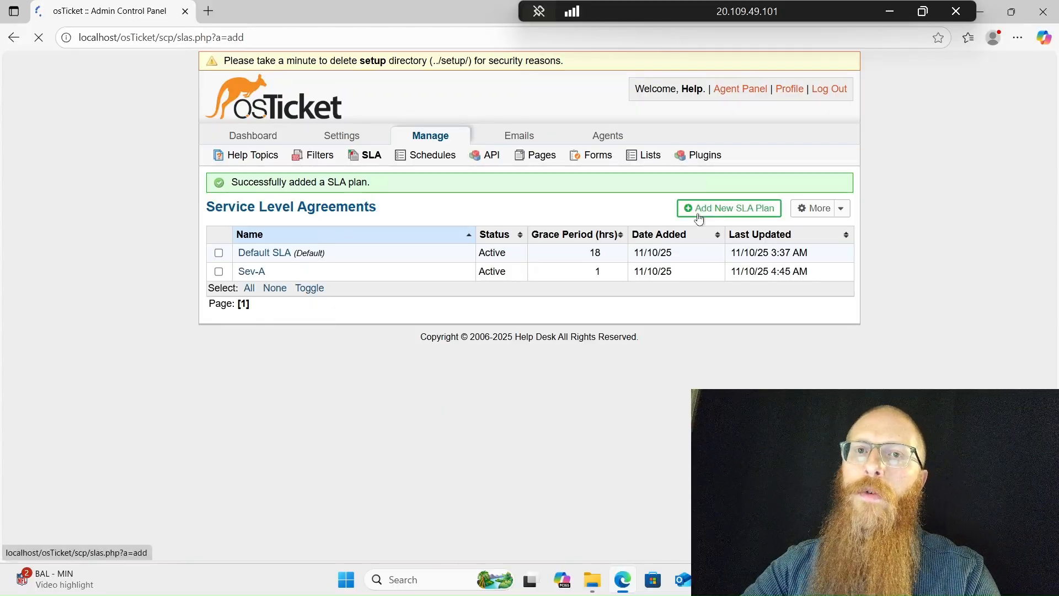
left_click(699, 218)
Save SLA plan Sev-B with grace period 4 and the 24/7 schedule
type("S")
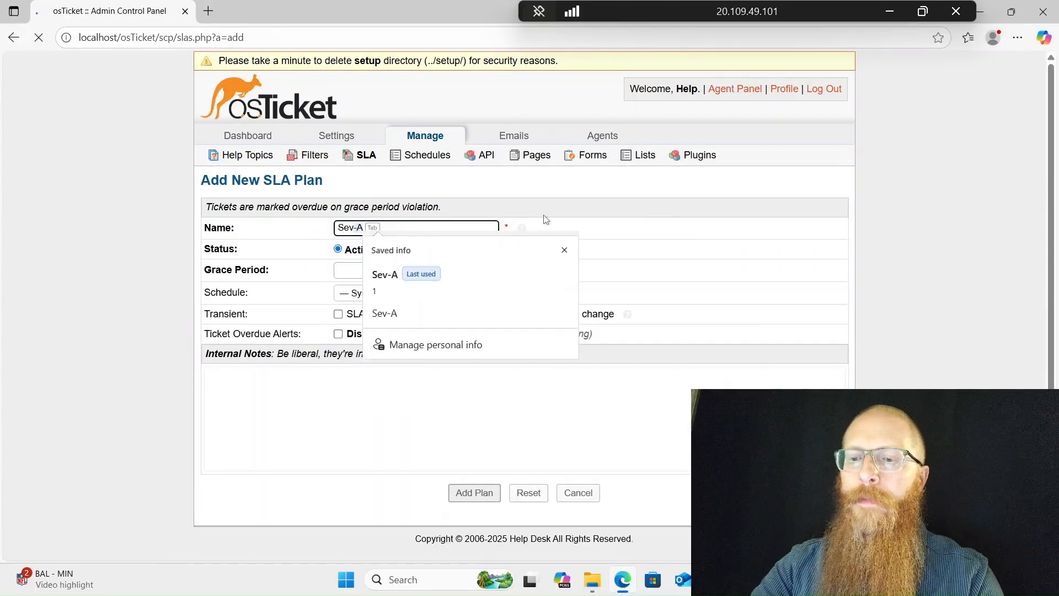
type("ev-B")
left_click(387, 273)
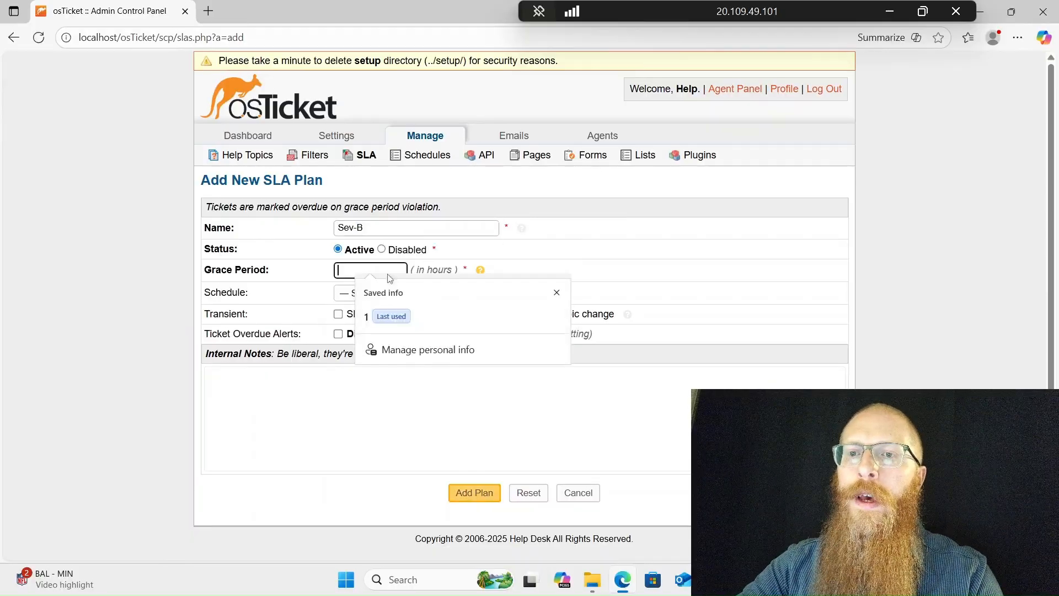
type("4")
left_click(397, 292)
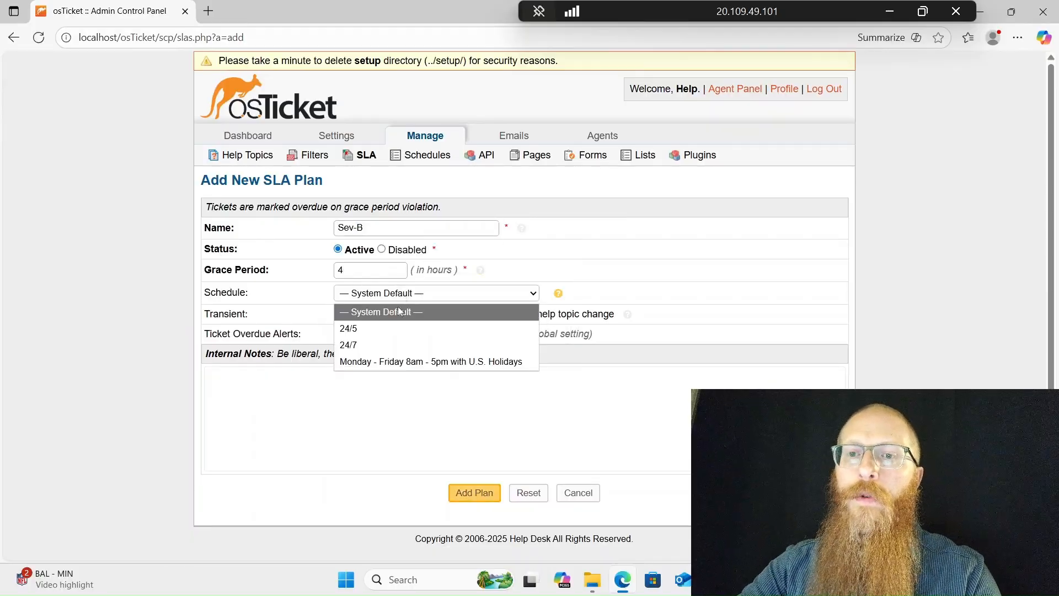
left_click(378, 345)
left_click(419, 422)
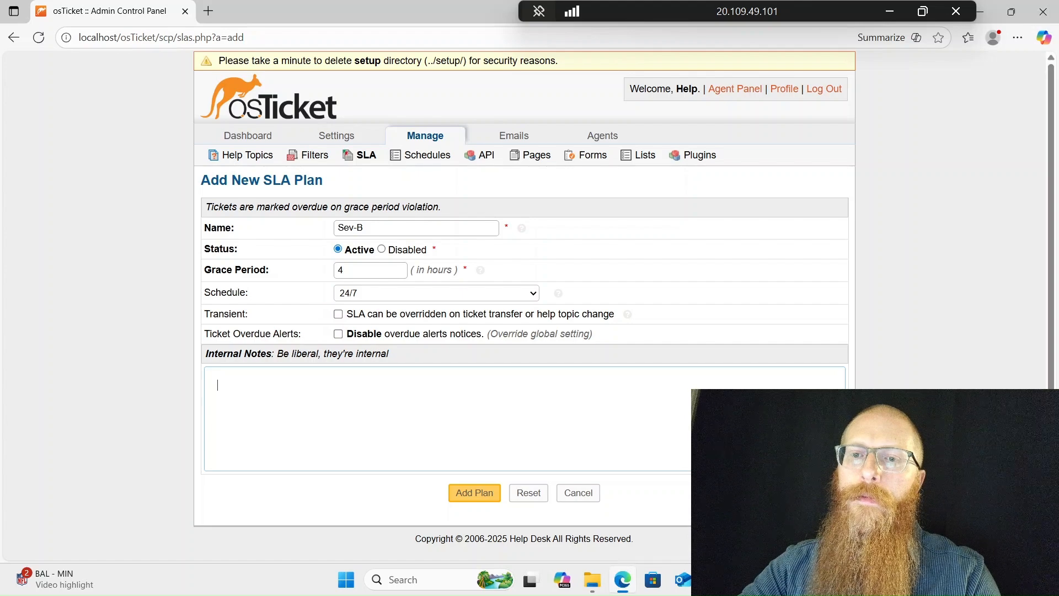
left_click(462, 495)
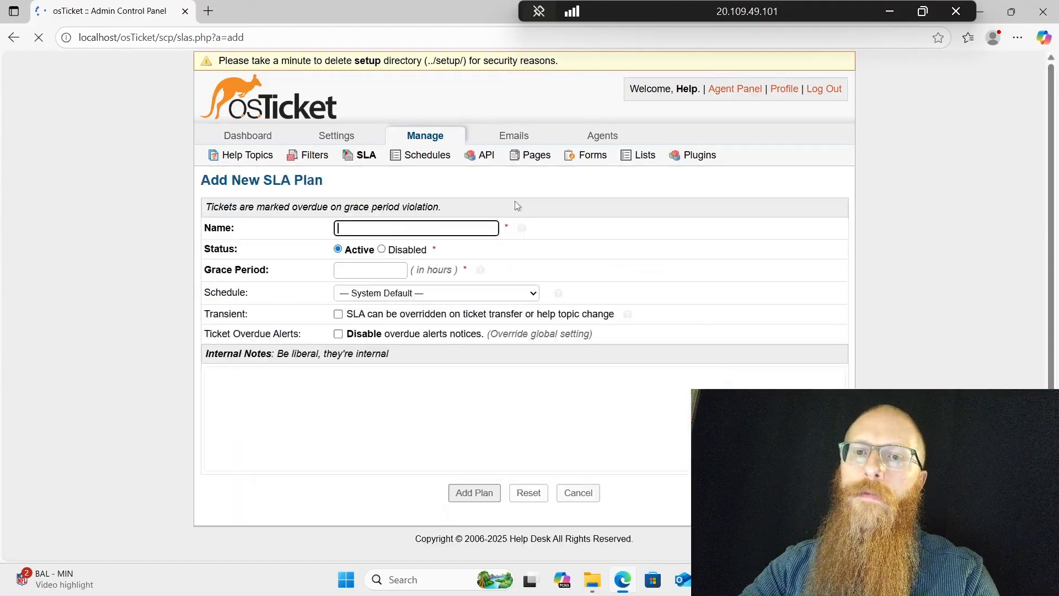
Save SLA plan Sev-C with grace period 8 on the Monday - Friday 8am - 5pm with U.S. Holidays schedule
type("Sev-C")
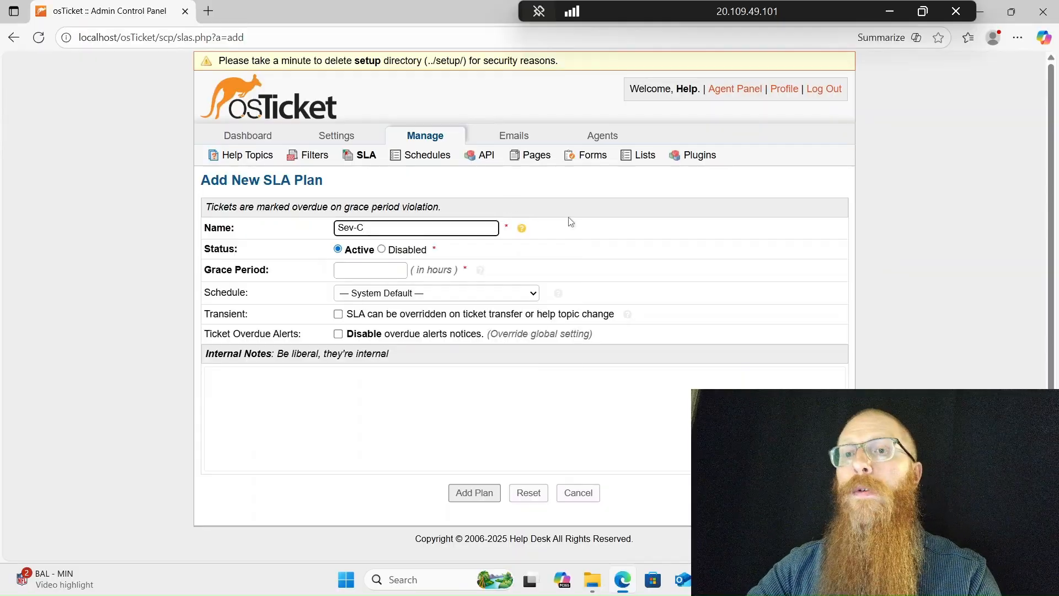
left_click(400, 271)
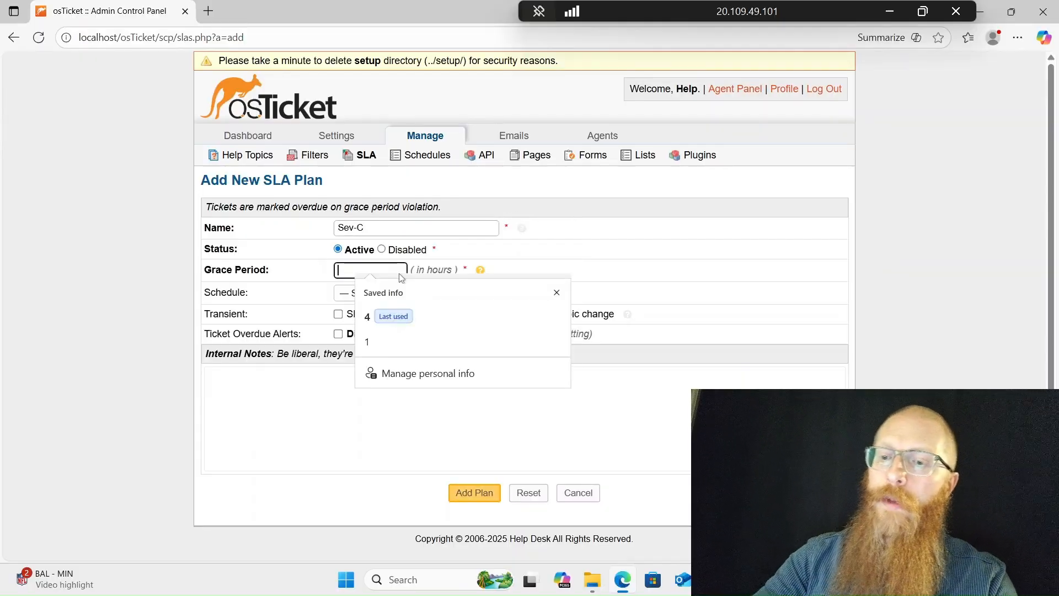
type("8")
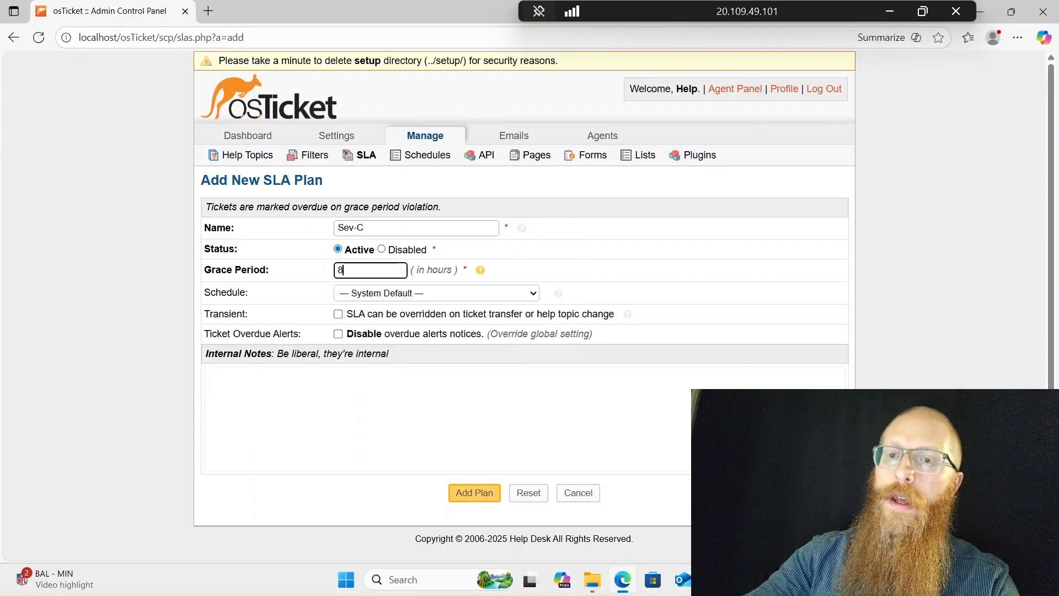
left_click(433, 293)
left_click(435, 362)
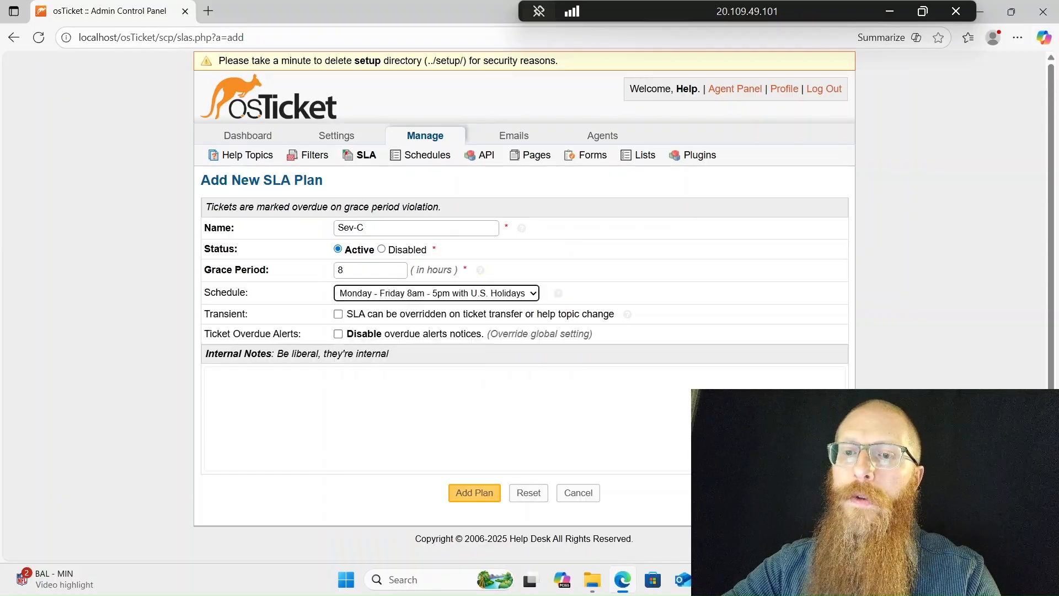
left_click(606, 278)
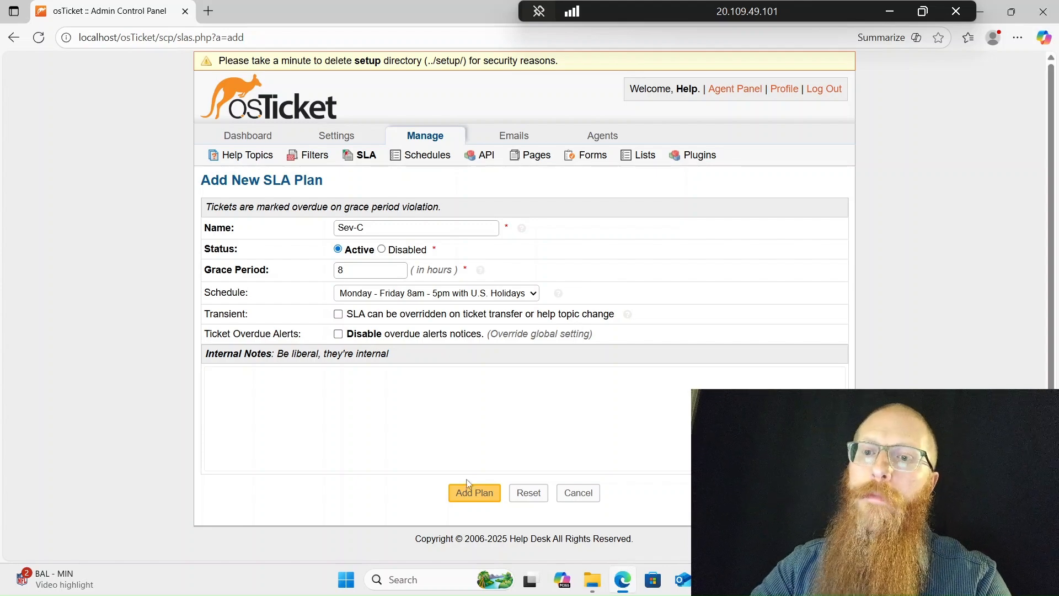
left_click(465, 497)
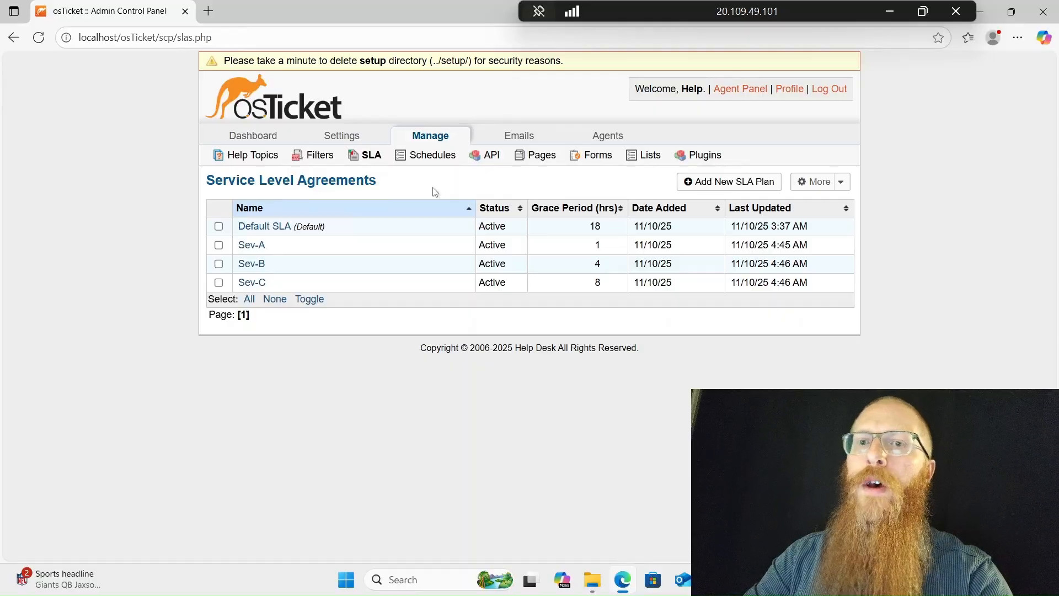
Start a new help topic named 'Business Critical Outage'
left_click(238, 157)
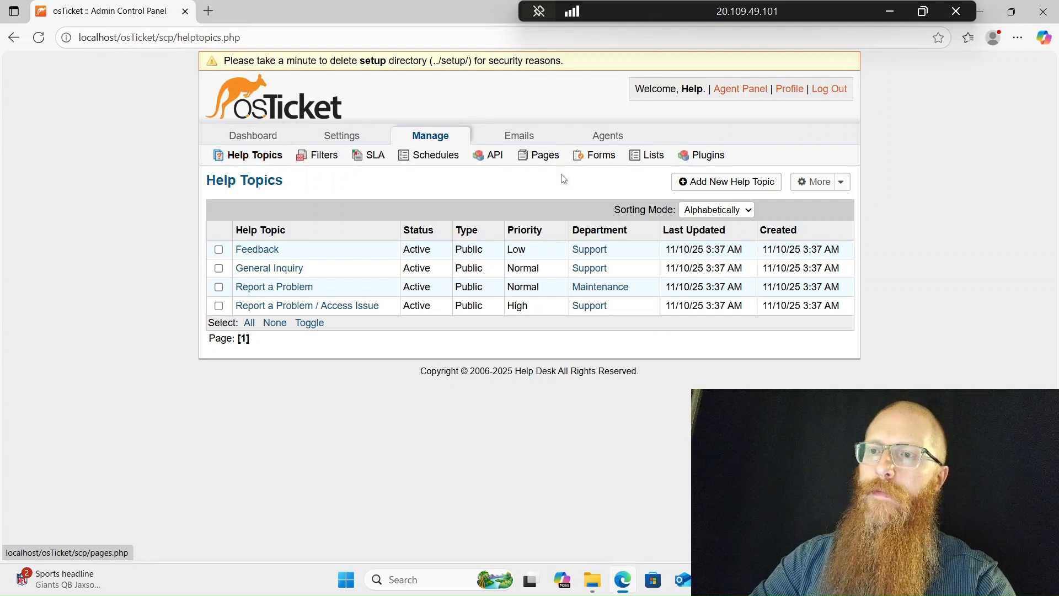
left_click(762, 183)
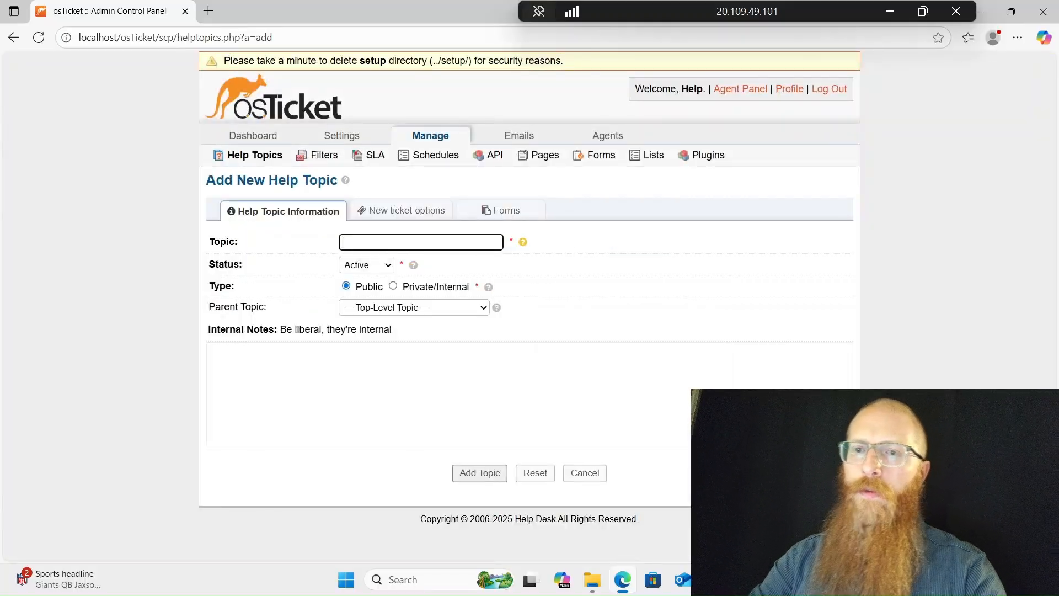
type("Busin")
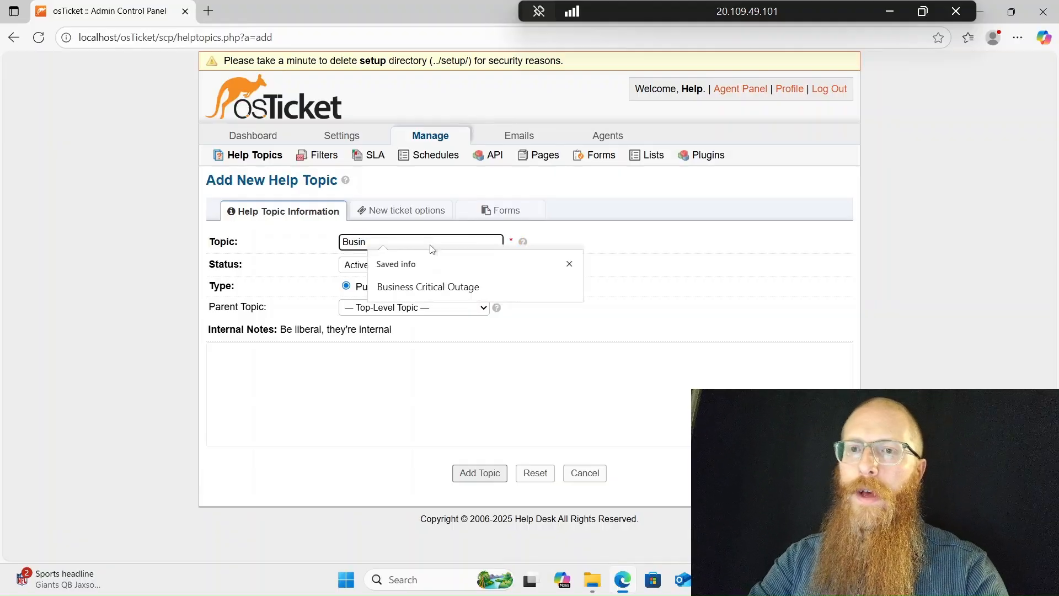
key("BackSpace")
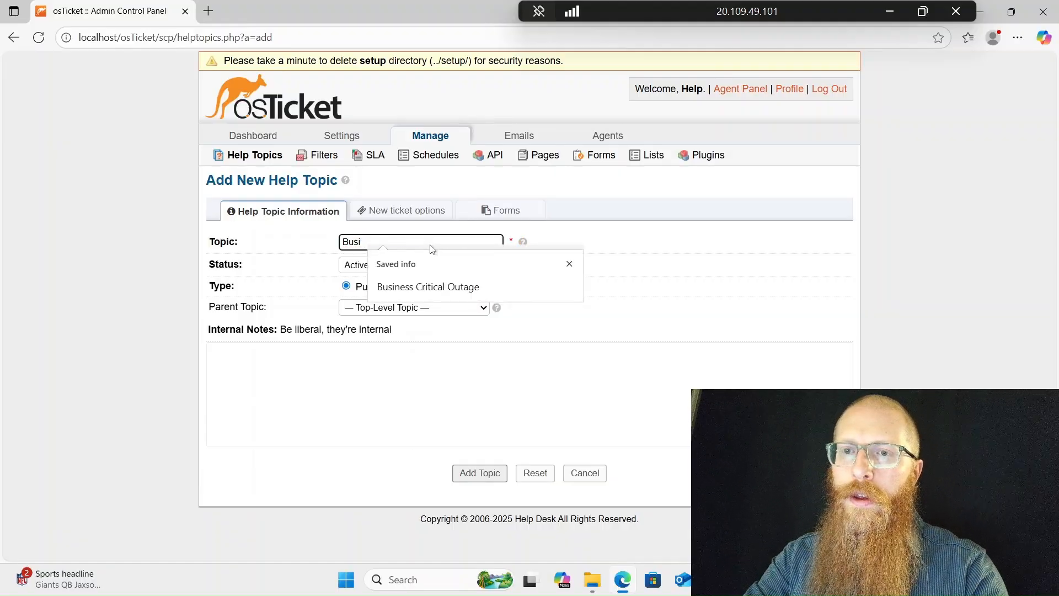
type("ness Critical O")
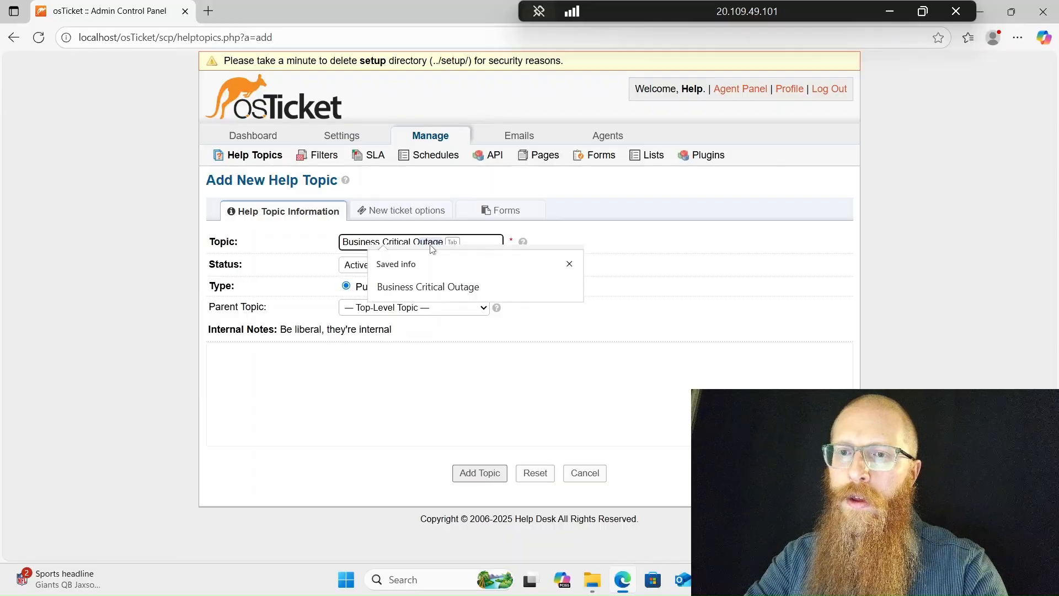
type("utage")
left_click(266, 320)
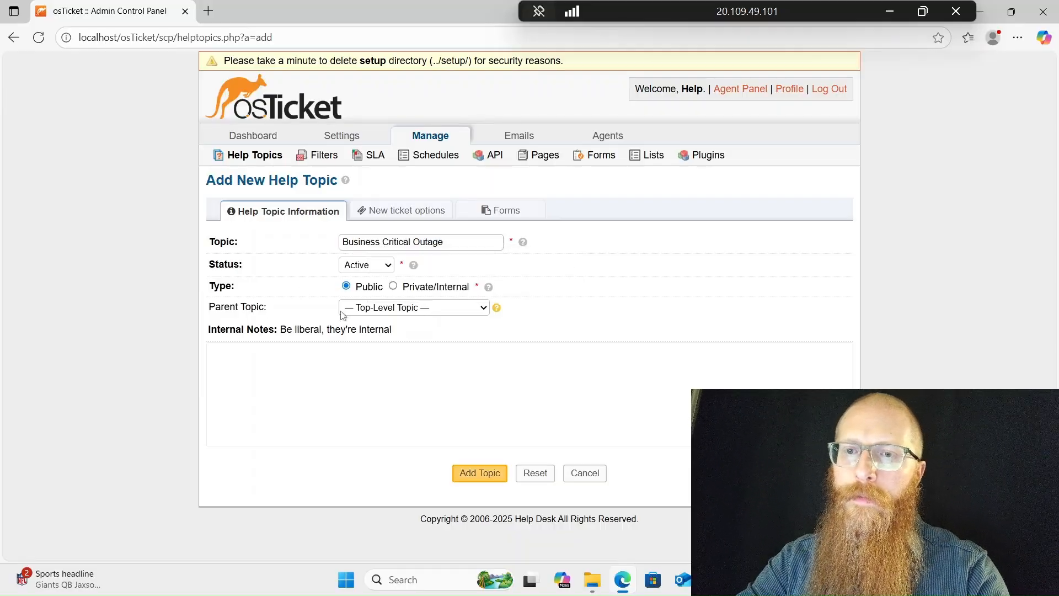
Set its parent topic to Report a Problem, save it, and return to the help topics list
left_click(342, 311)
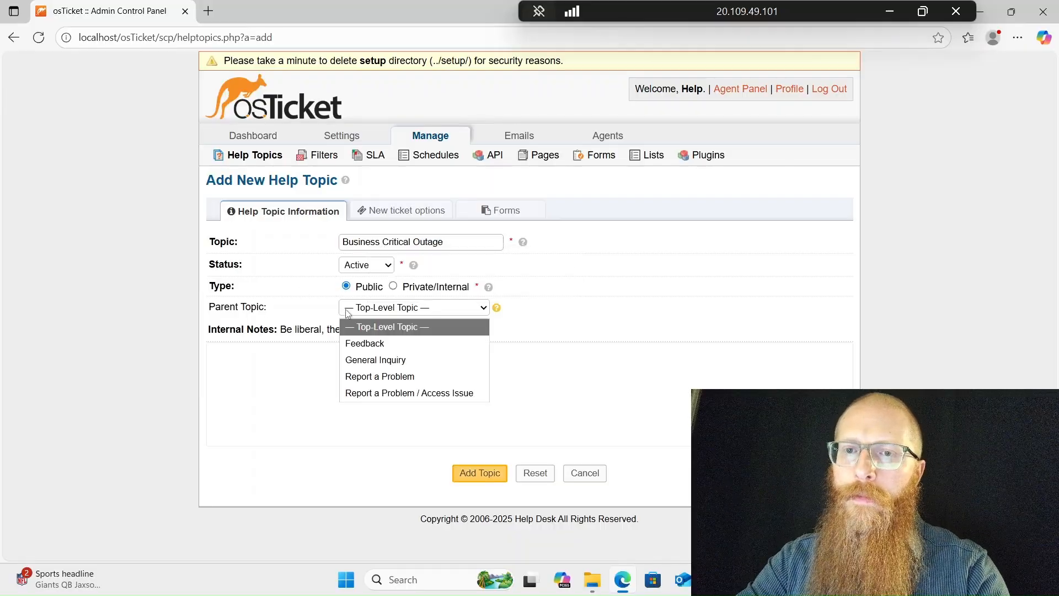
left_click(385, 376)
left_click(490, 472)
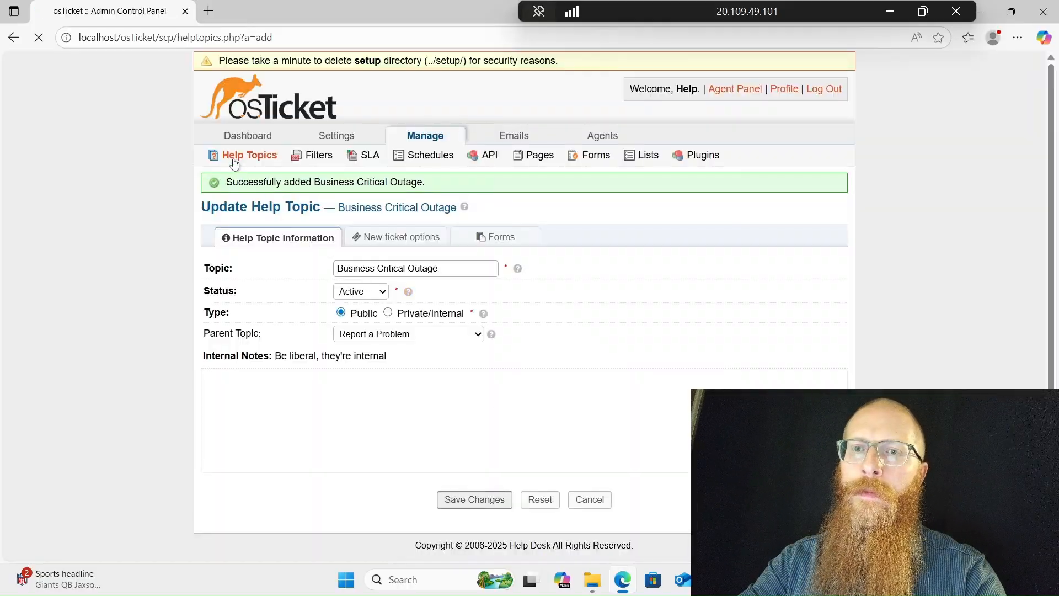
left_click(234, 162)
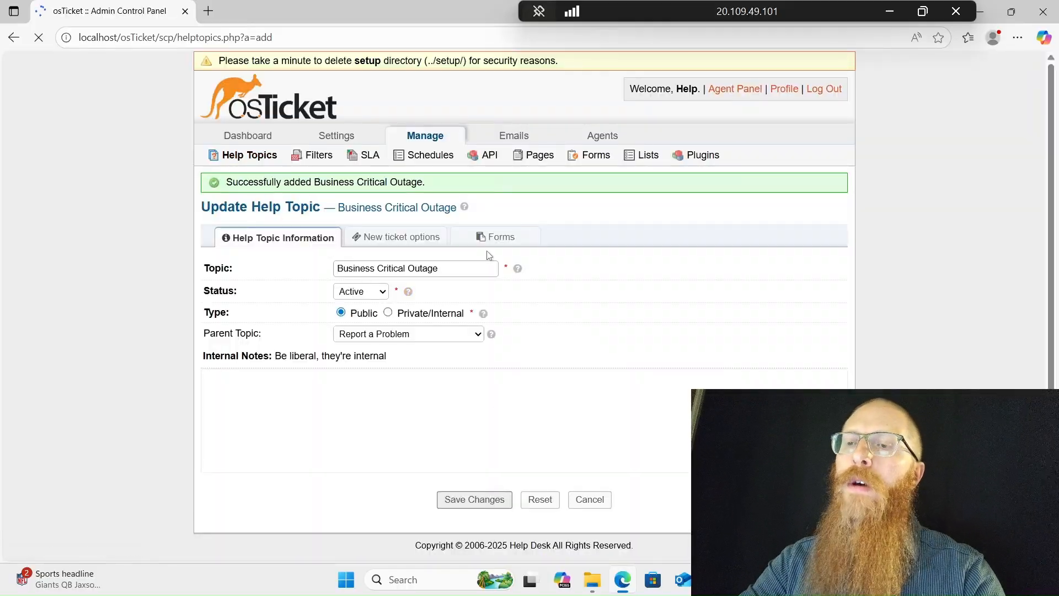
Save help topic 'Password Reset' with parent Report a Problem / Access Issue
left_click(722, 182)
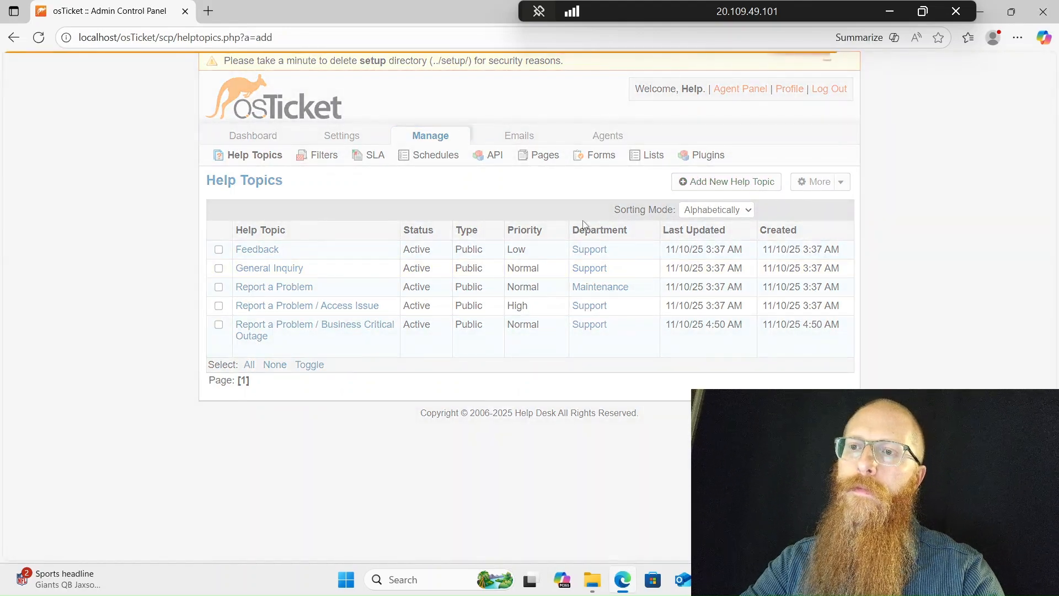
type("P")
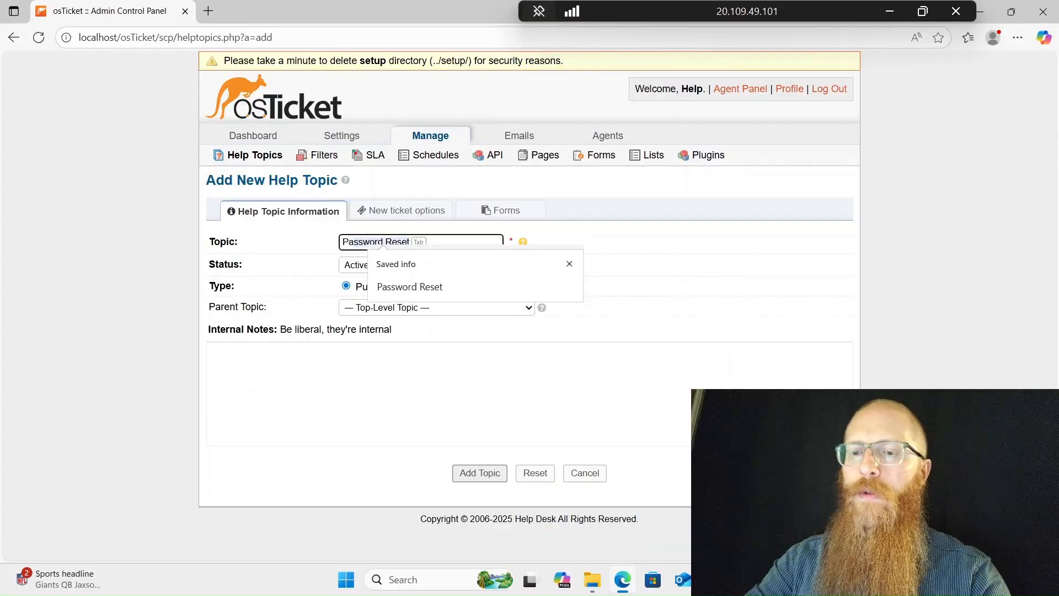
left_click(439, 287)
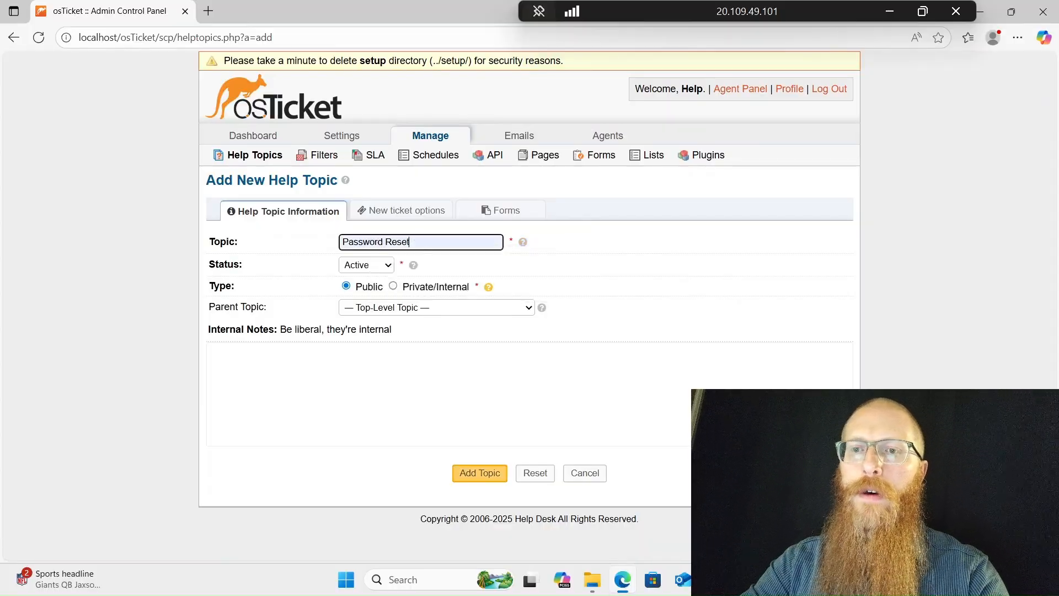
left_click(428, 308)
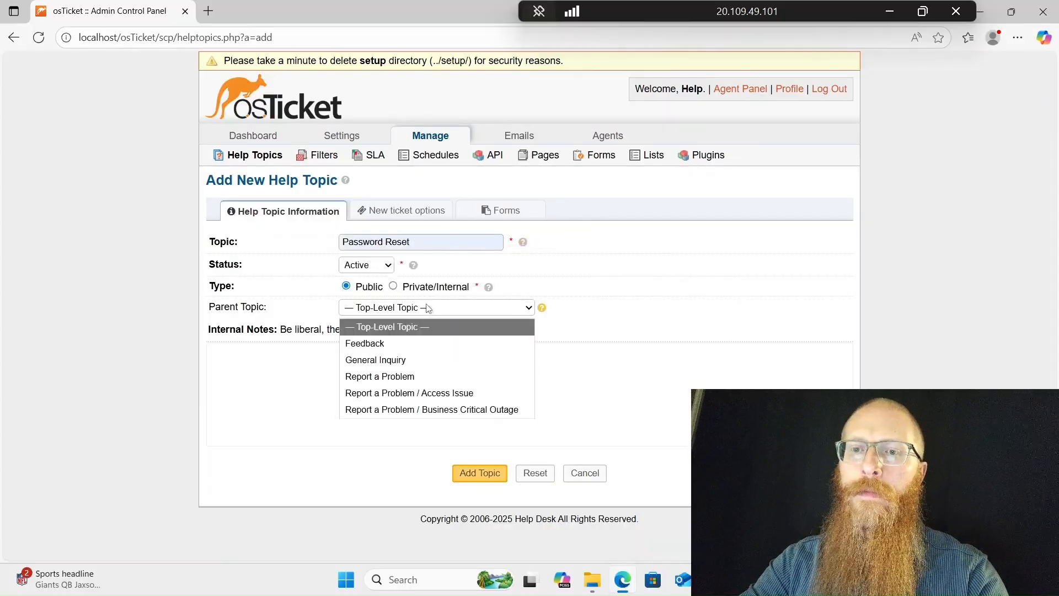
left_click(419, 394)
left_click(478, 472)
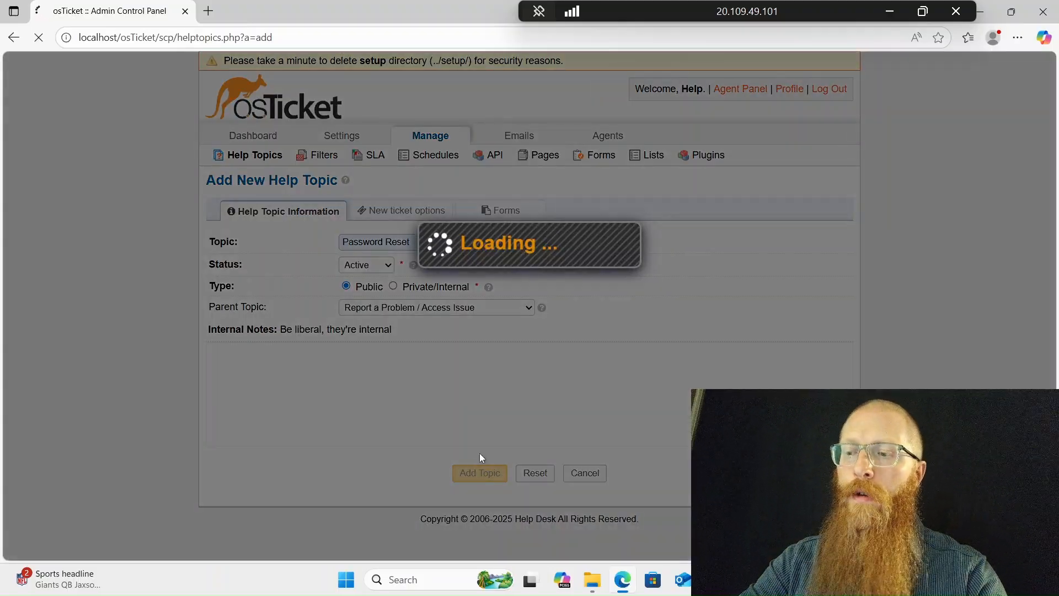